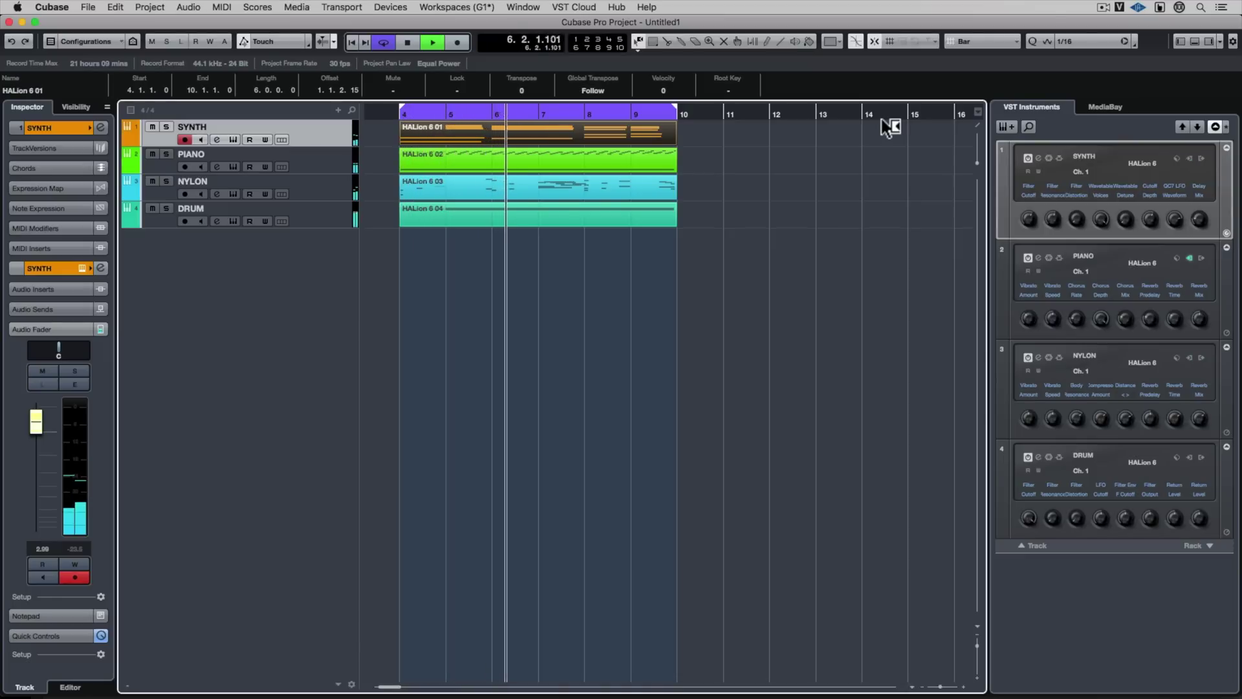
- Select the DRUM track and lower its Inspector volume fader to about -17 dB
left_click(332, 221)
left_click_drag(45, 486, 53, 491)
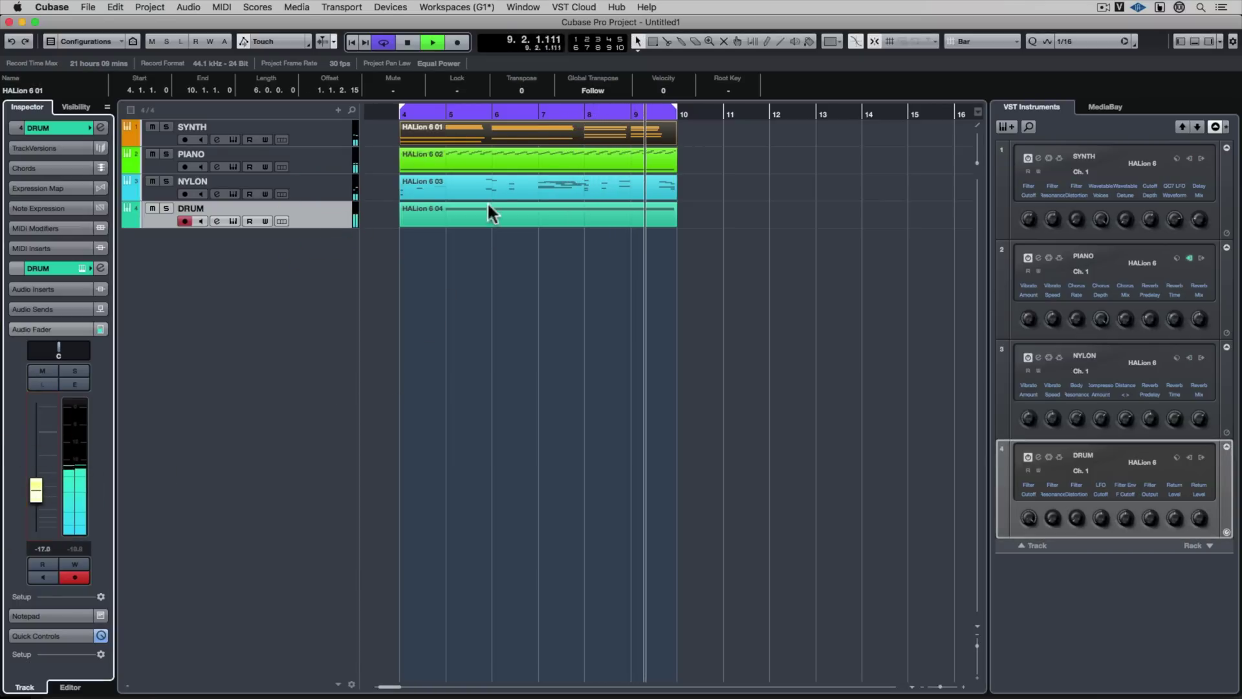
- Open the SYNTH part in an enlarged lower-zone Key Editor with Solo Editor enabled
double_click(507, 136)
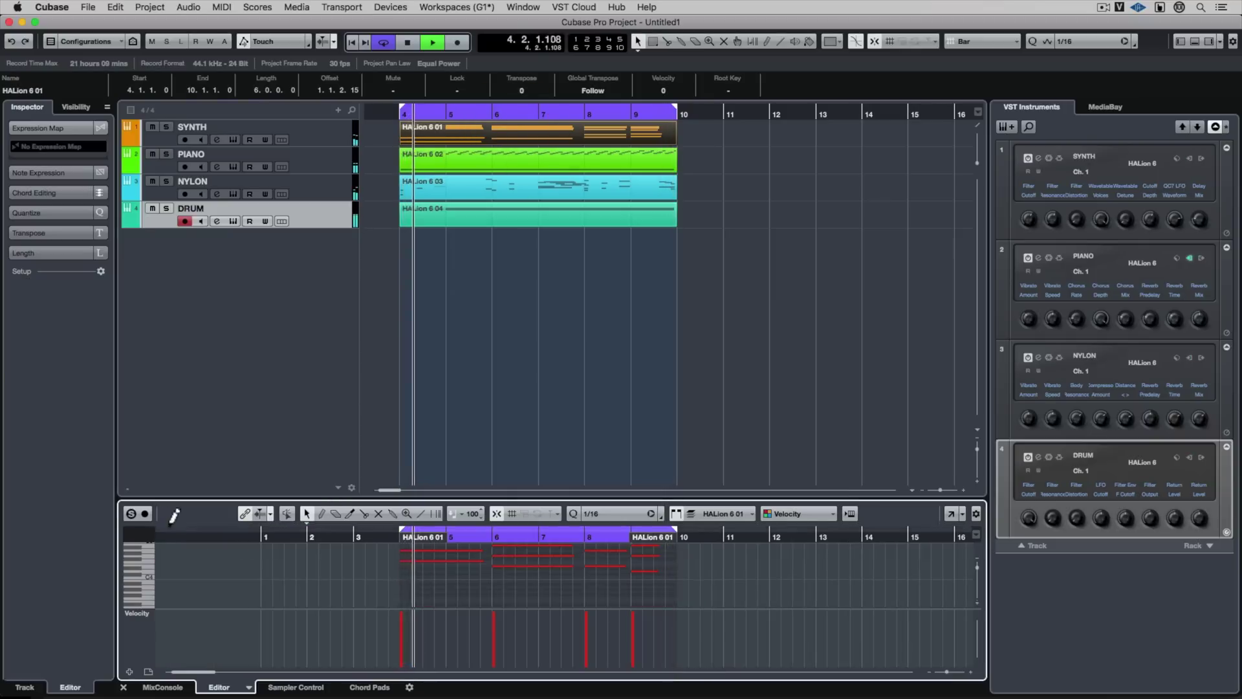
left_click(131, 513)
left_click_drag(221, 497, 256, 279)
- Mute DRUM, solo SYNTH, and undo a trial velocity edit so velocities stay unchanged
left_click(152, 208)
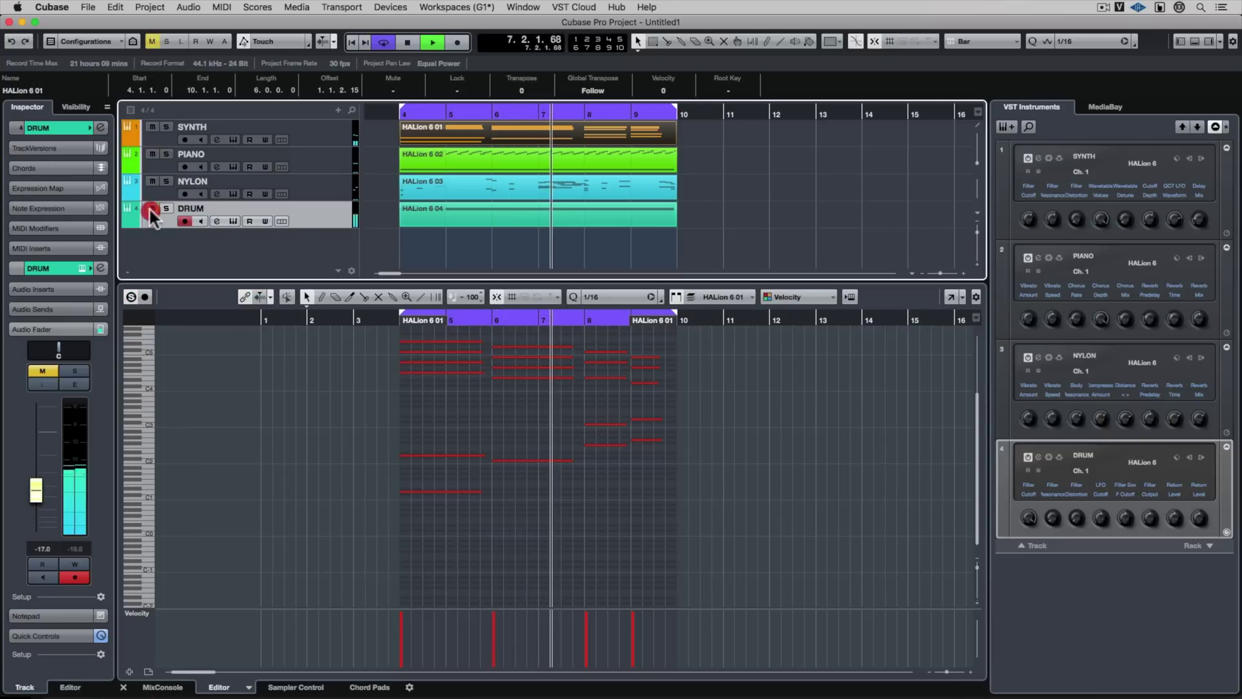
left_click(166, 127)
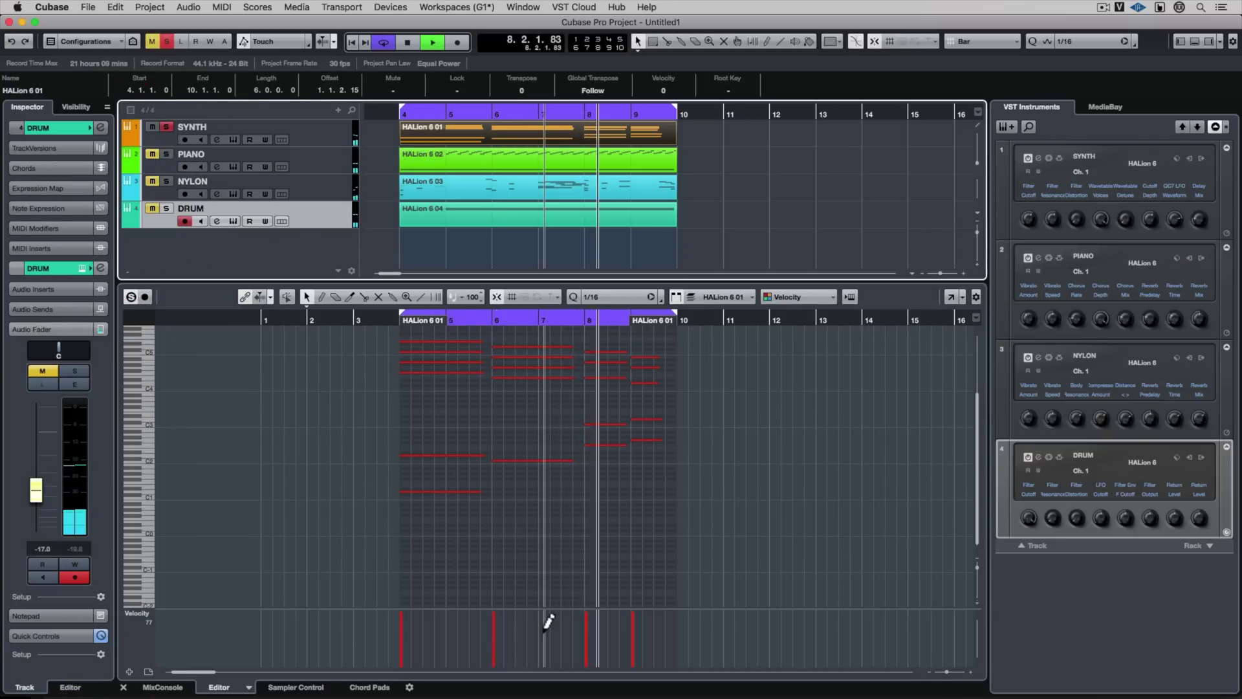
left_click_drag(409, 627, 410, 657)
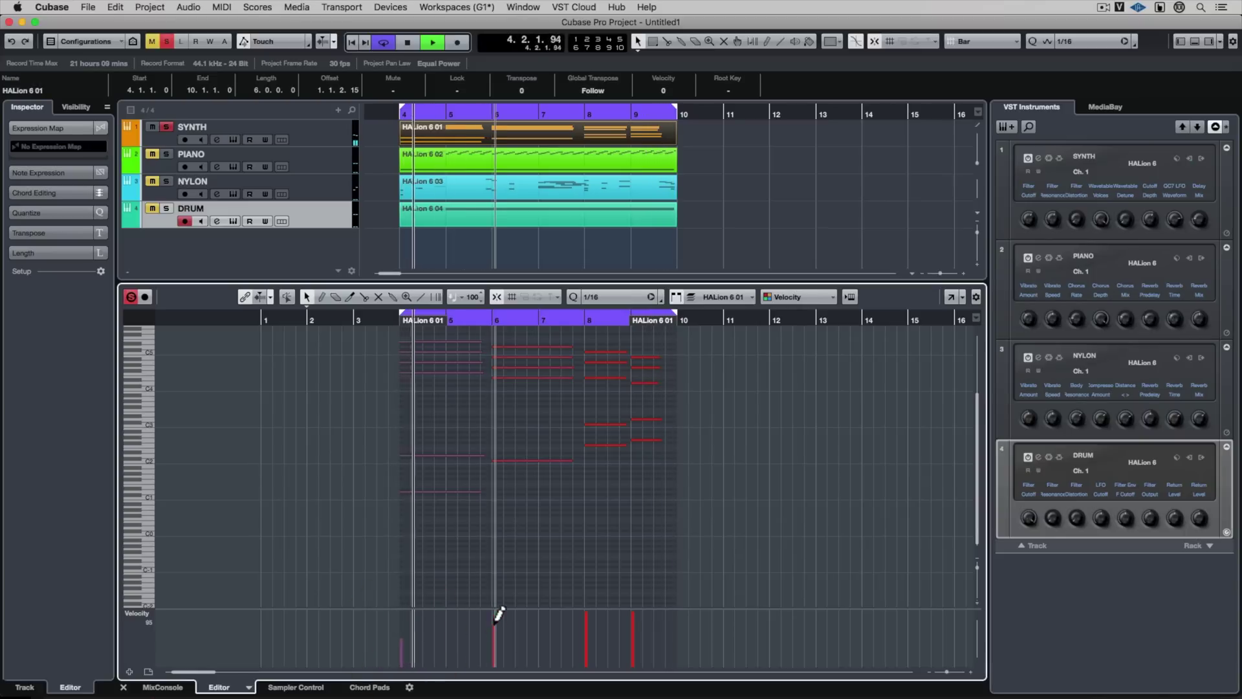
key("super+z")
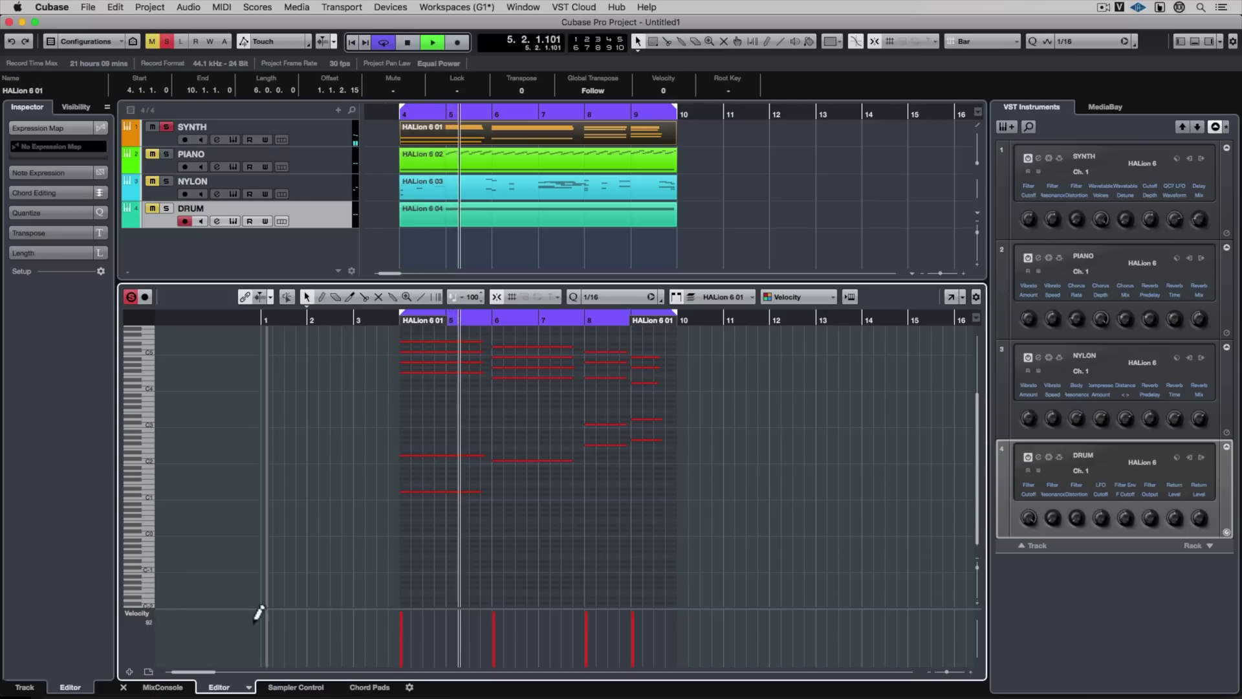
- Show Main Volume (CC7) in the controller lane and undo a freehand curve drawn there
left_click(136, 612)
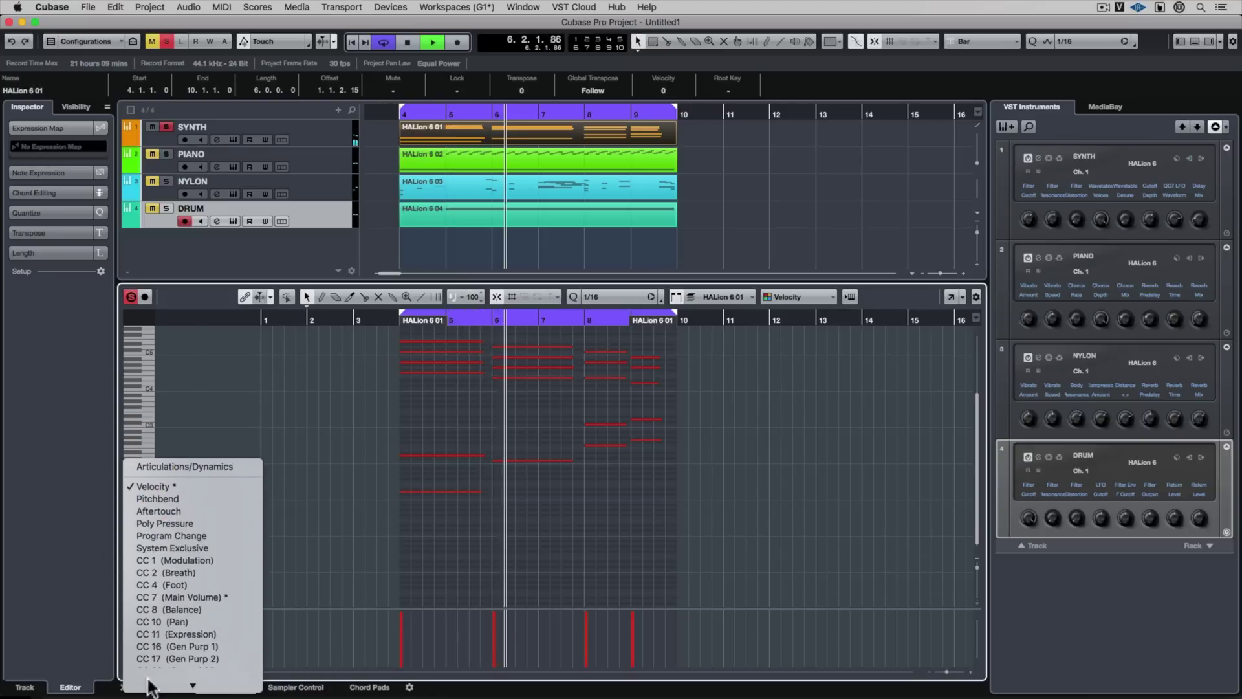
left_click(181, 589)
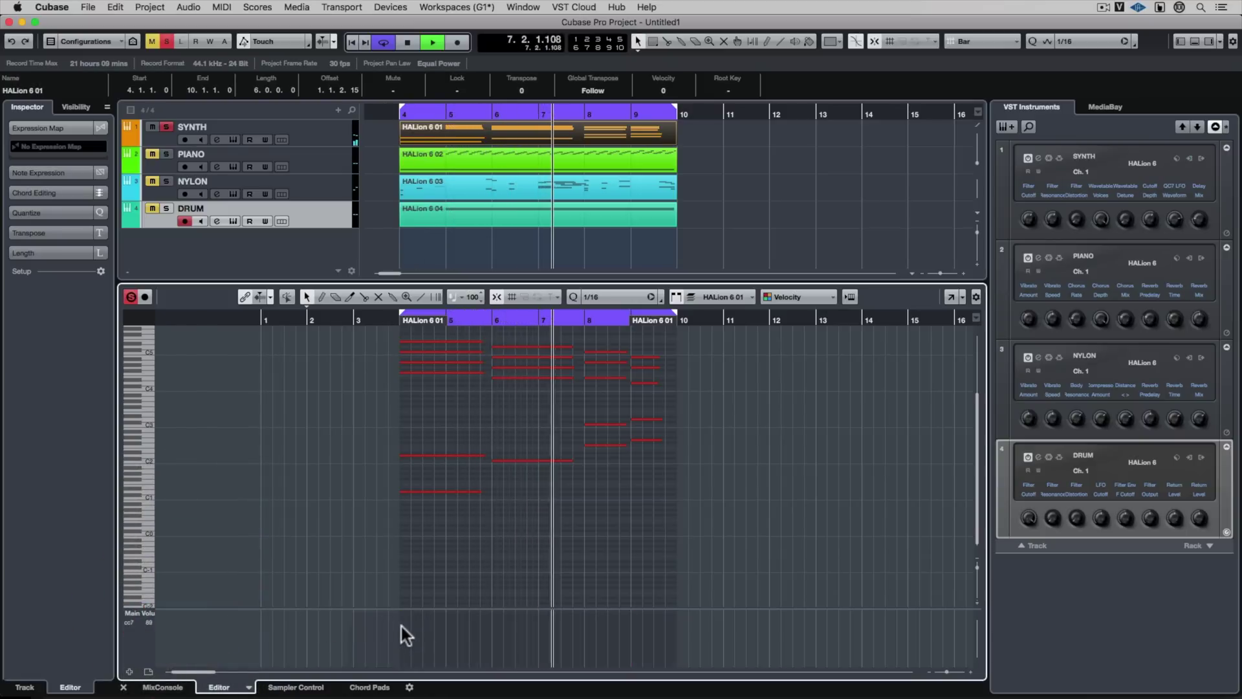
right_click(402, 627)
left_click(417, 632)
mouse_move(413, 624)
left_mouse_down()
mouse_move(510, 619)
mouse_move(537, 638)
mouse_move(568, 628)
mouse_move(586, 649)
mouse_move(632, 635)
mouse_move(655, 647)
mouse_move(680, 613)
left_mouse_up()
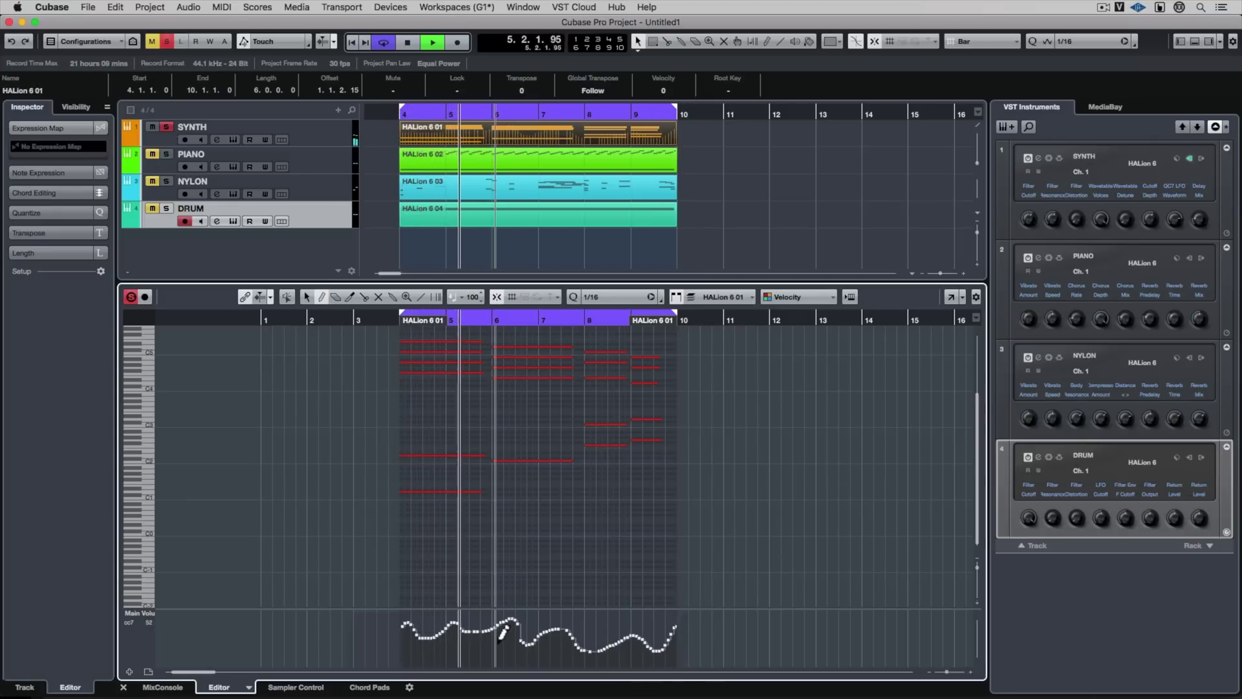
key("ctrl+z")
- Draw a straight Main Volume ramp rising from bar 4 to bar 10, then stop playback
right_click(404, 633)
left_click(535, 638)
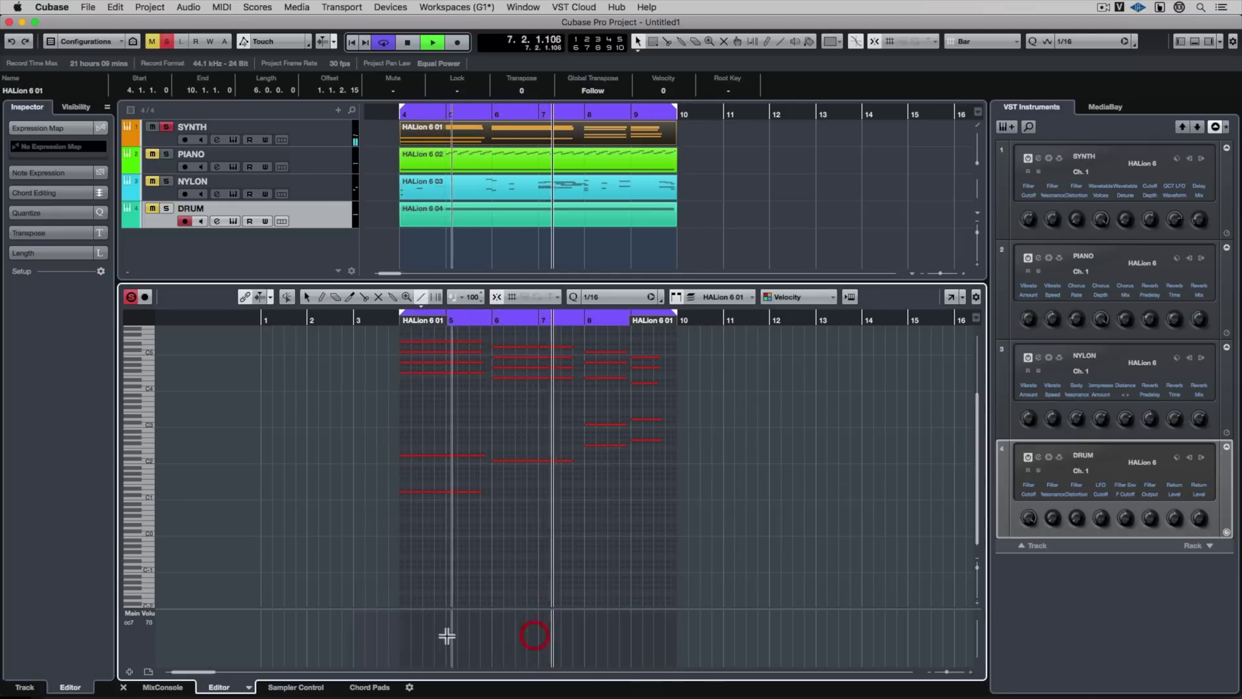
left_click_drag(401, 633, 673, 622)
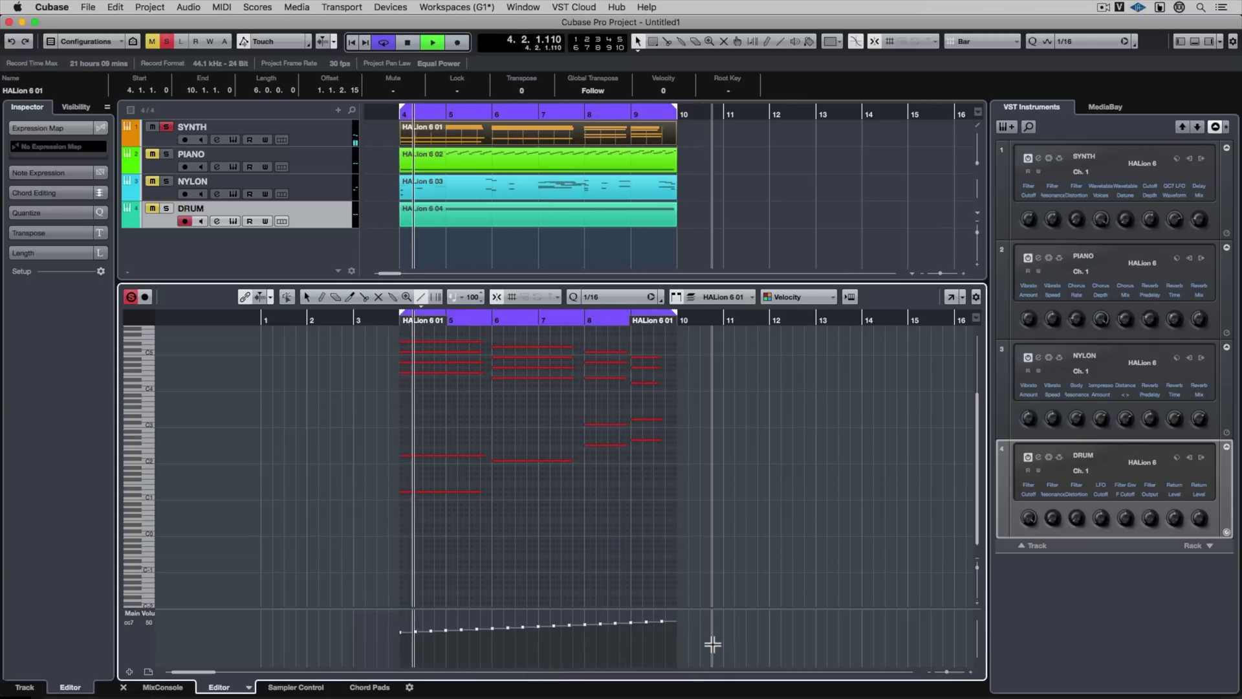
key("space")
- Open HALion 6 for SYNTH and review the AUTO/CC assignments under ALL, then SLOT
left_click(232, 141)
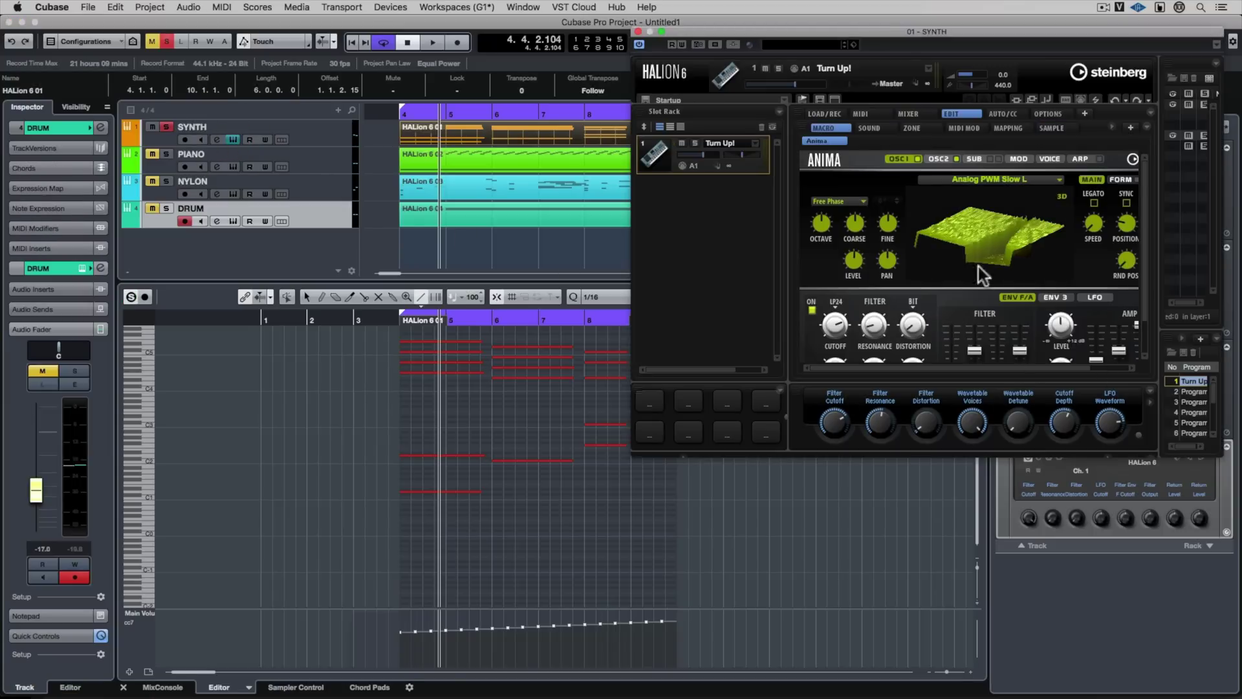
left_click(1004, 114)
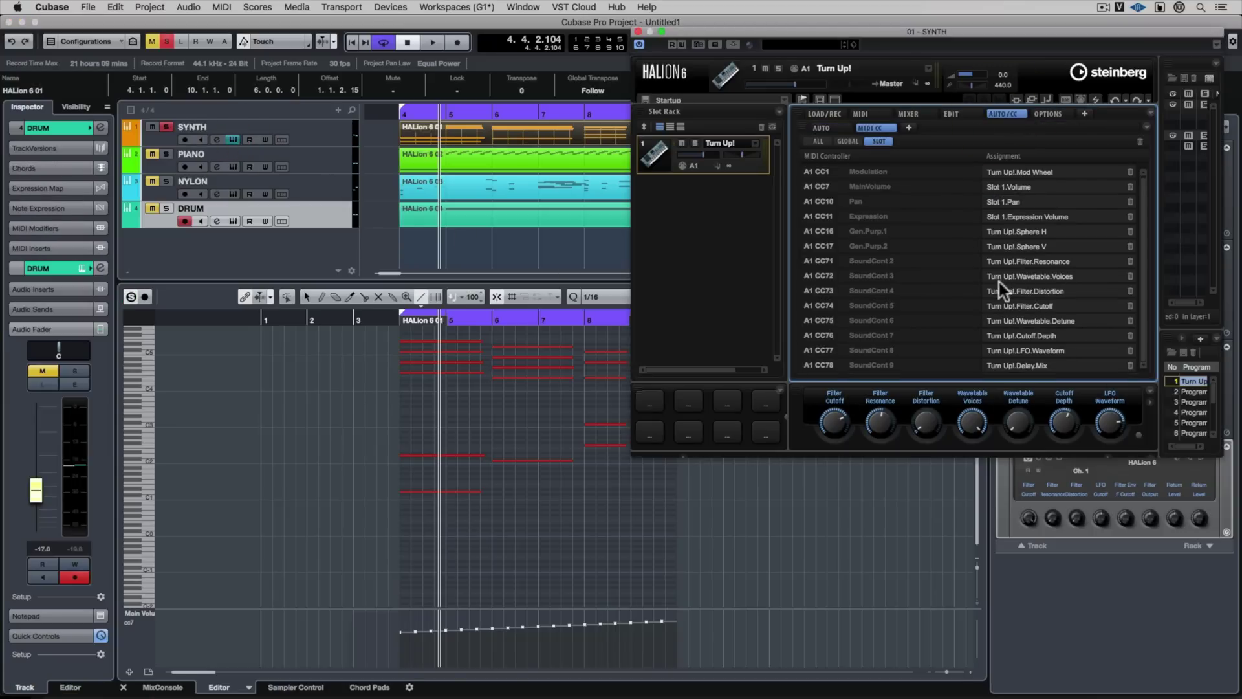
left_click(818, 141)
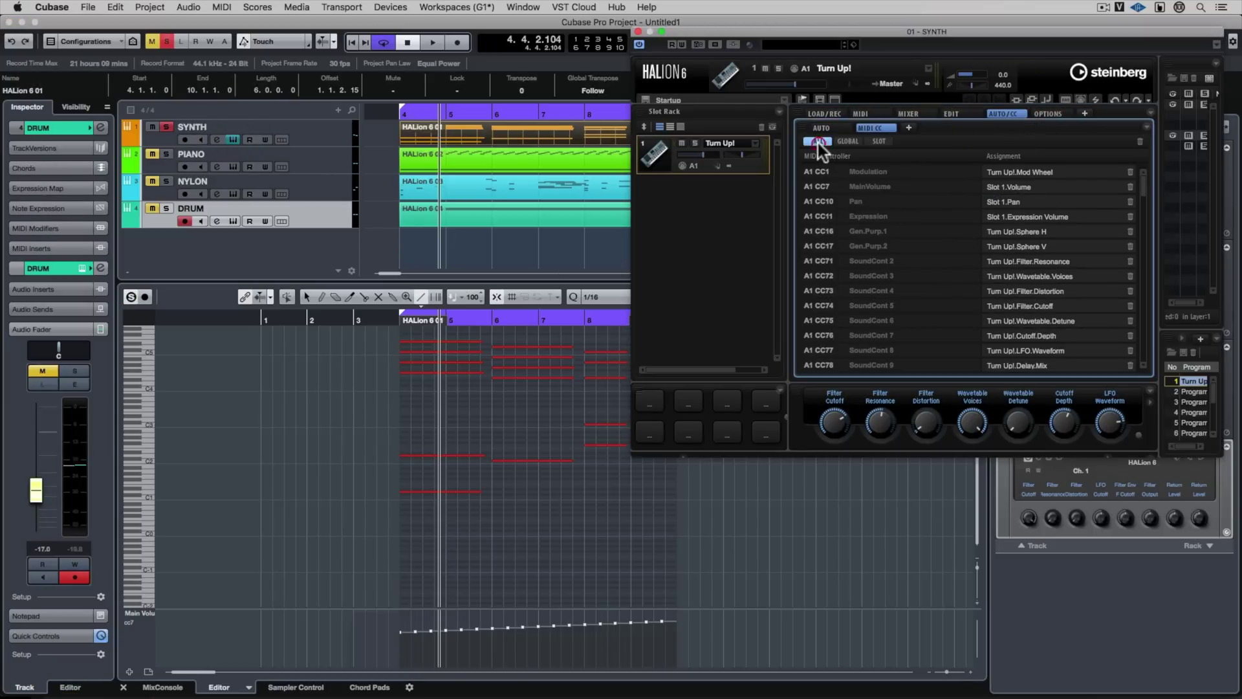
scroll(891, 281, "down", 10)
scroll(892, 281, "up", 15)
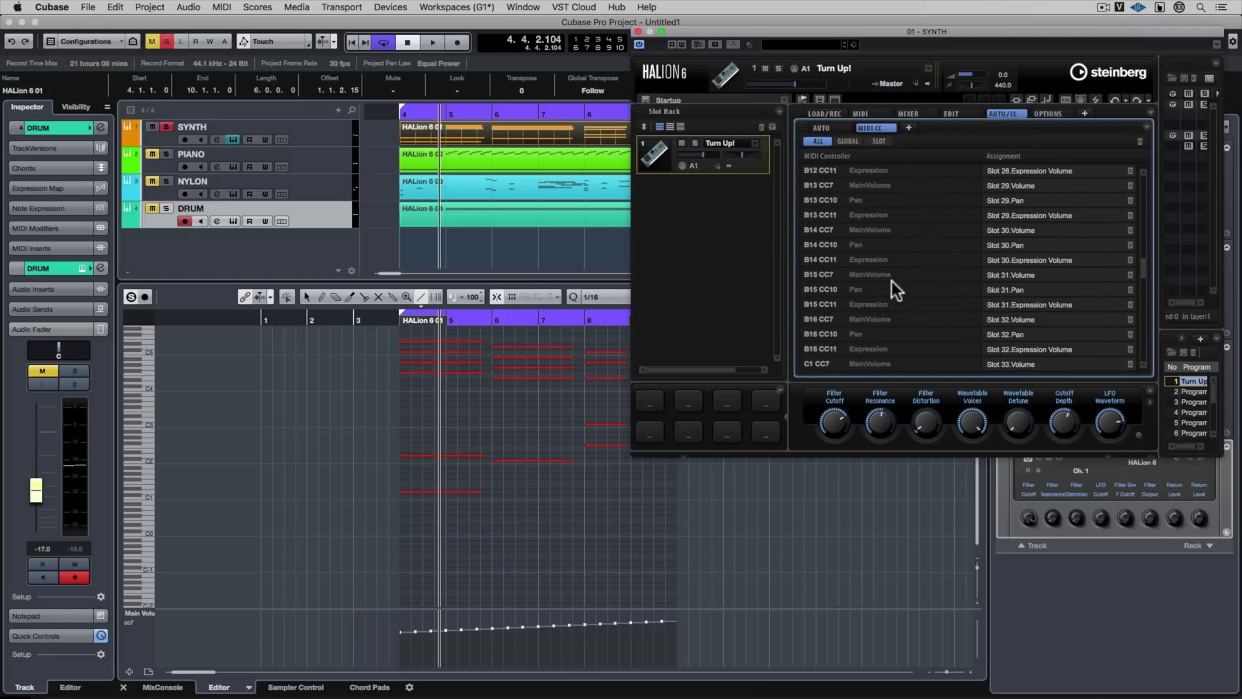
left_click(878, 141)
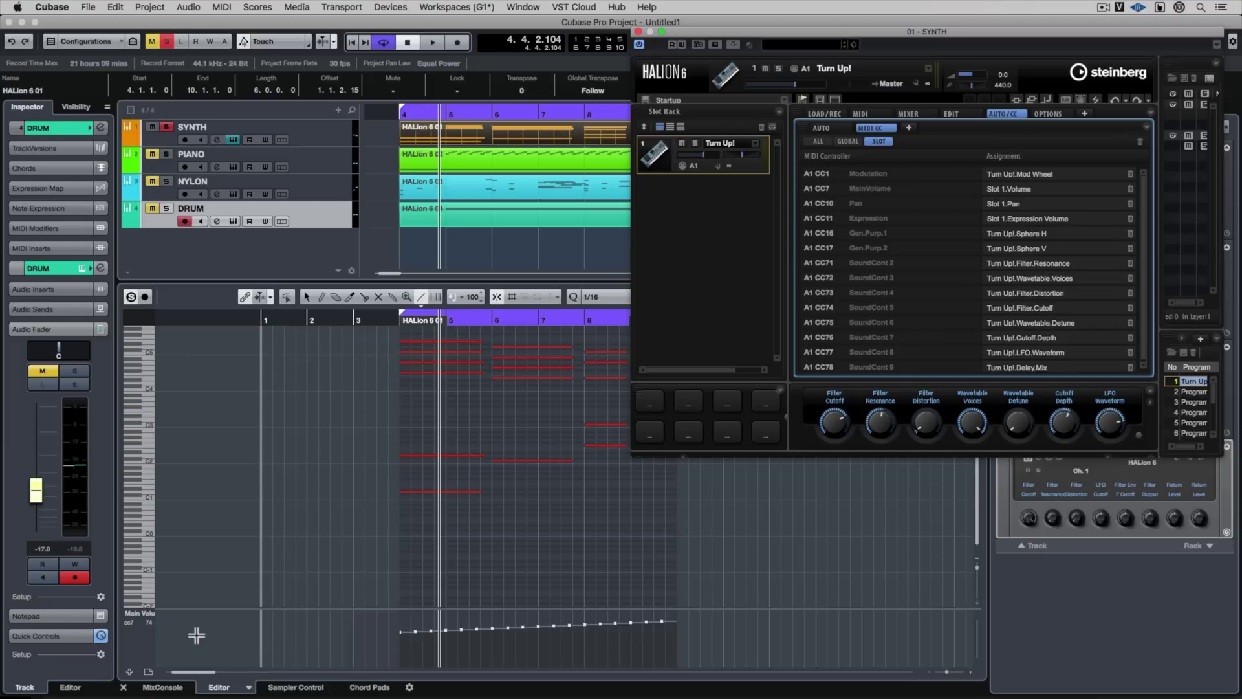
- In the MIDI controller Setup, hide and re-show CC 74 (Brightness), then confirm with OK
left_click(149, 612)
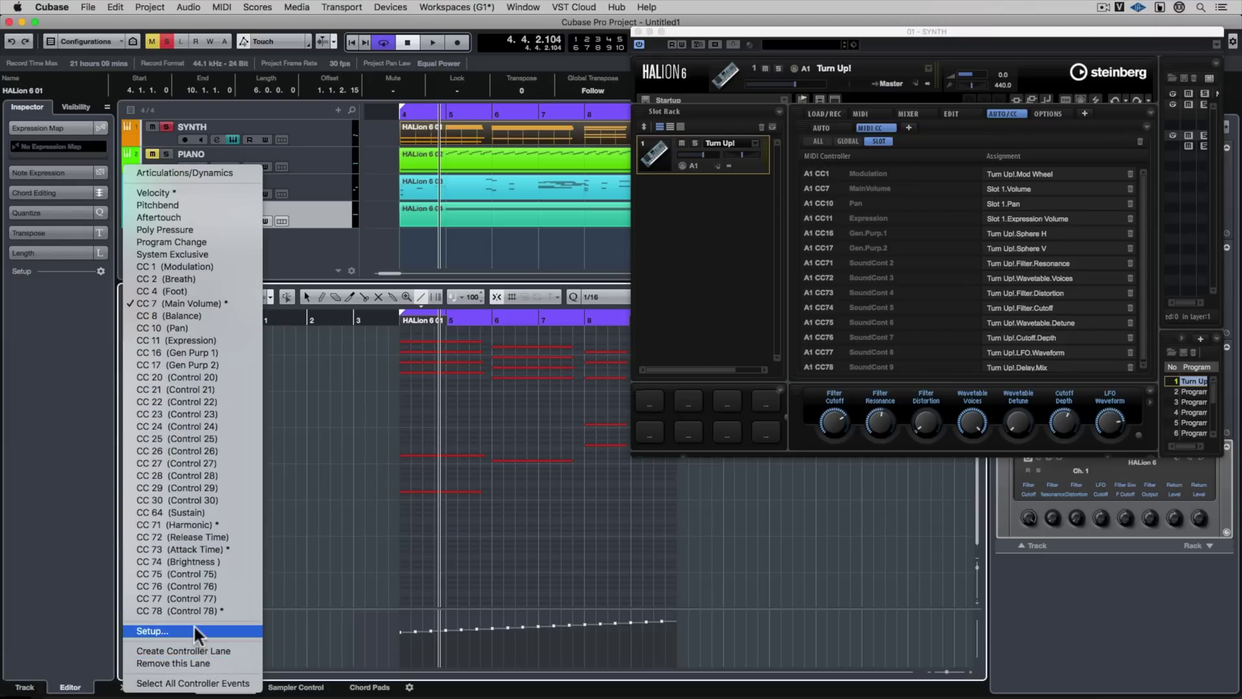
left_click(194, 628)
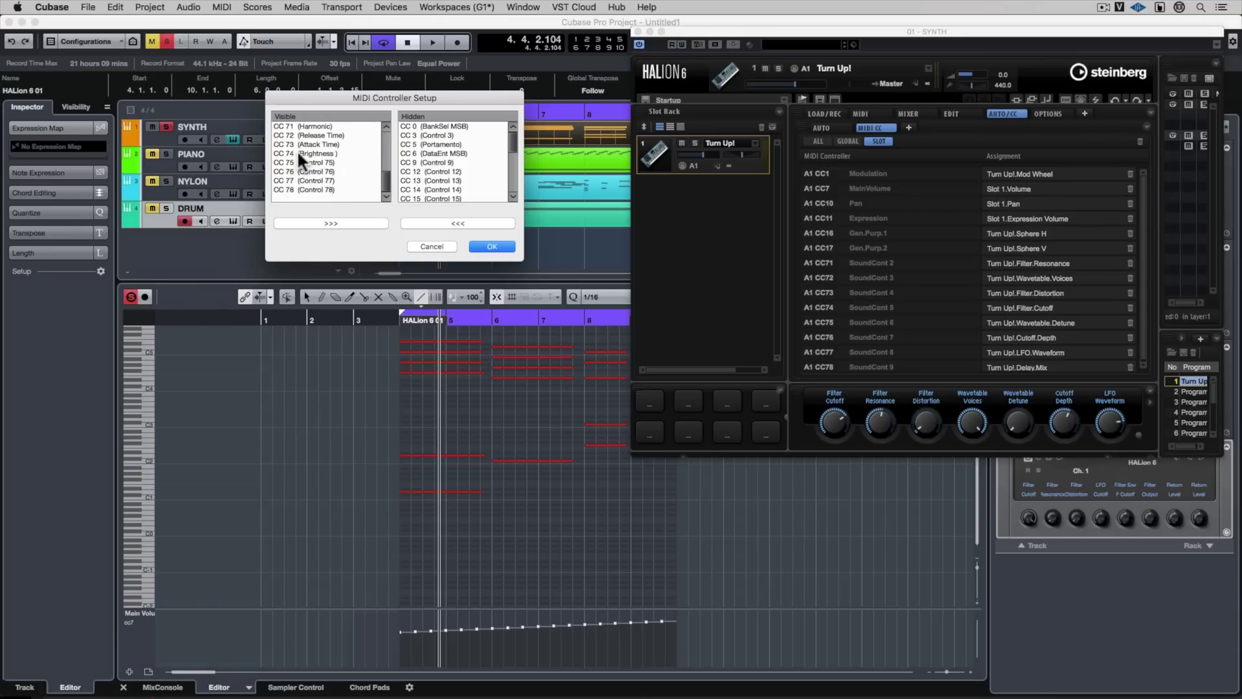
left_click(297, 150)
left_click(312, 220)
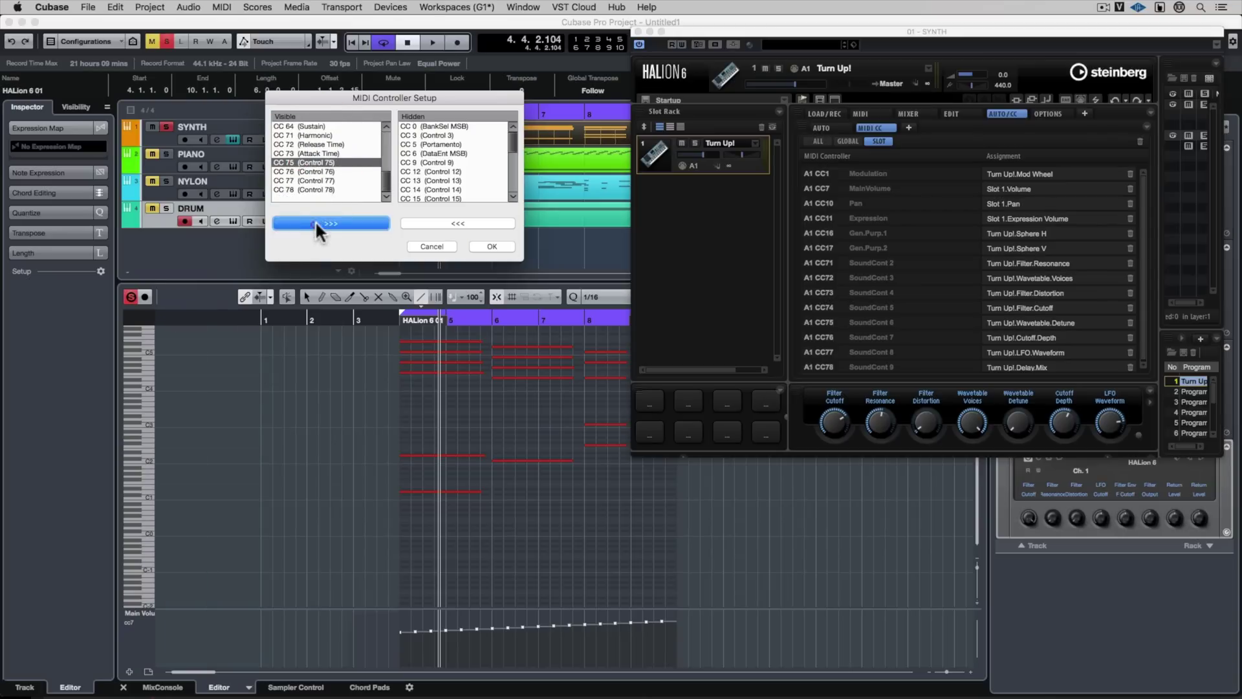
scroll(450, 166, "down", 10)
scroll(445, 169, "down", 5)
left_click(445, 179)
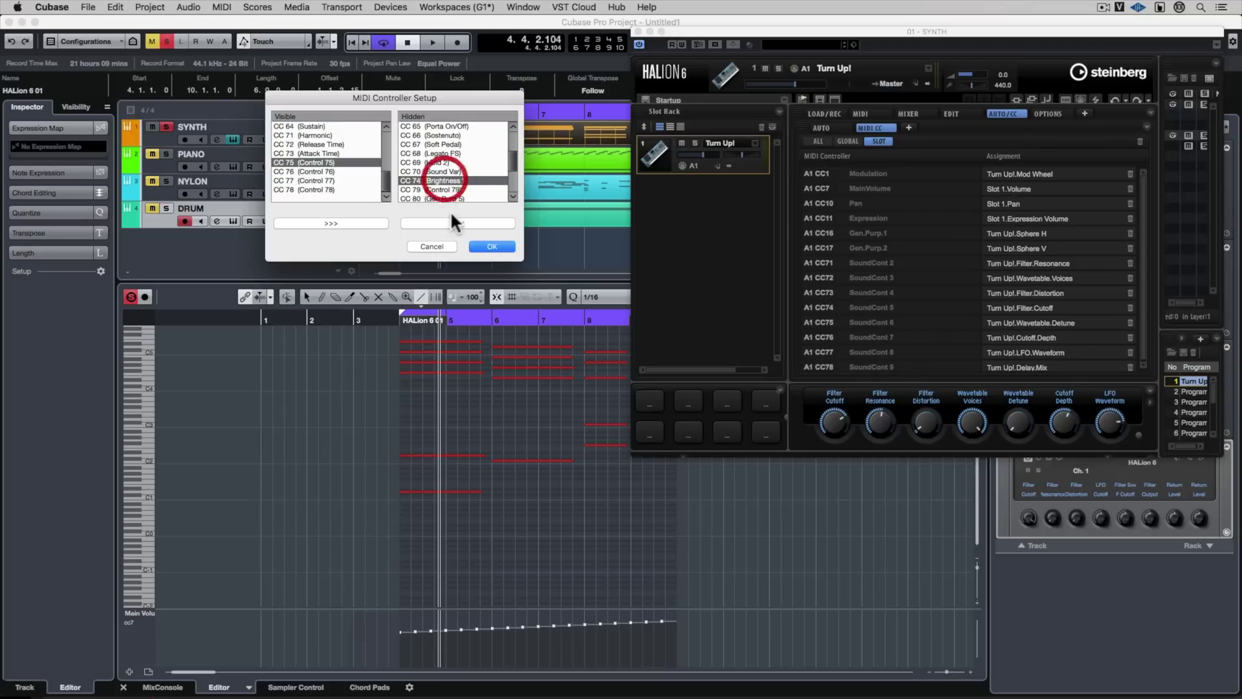
left_click(449, 219)
left_click(492, 246)
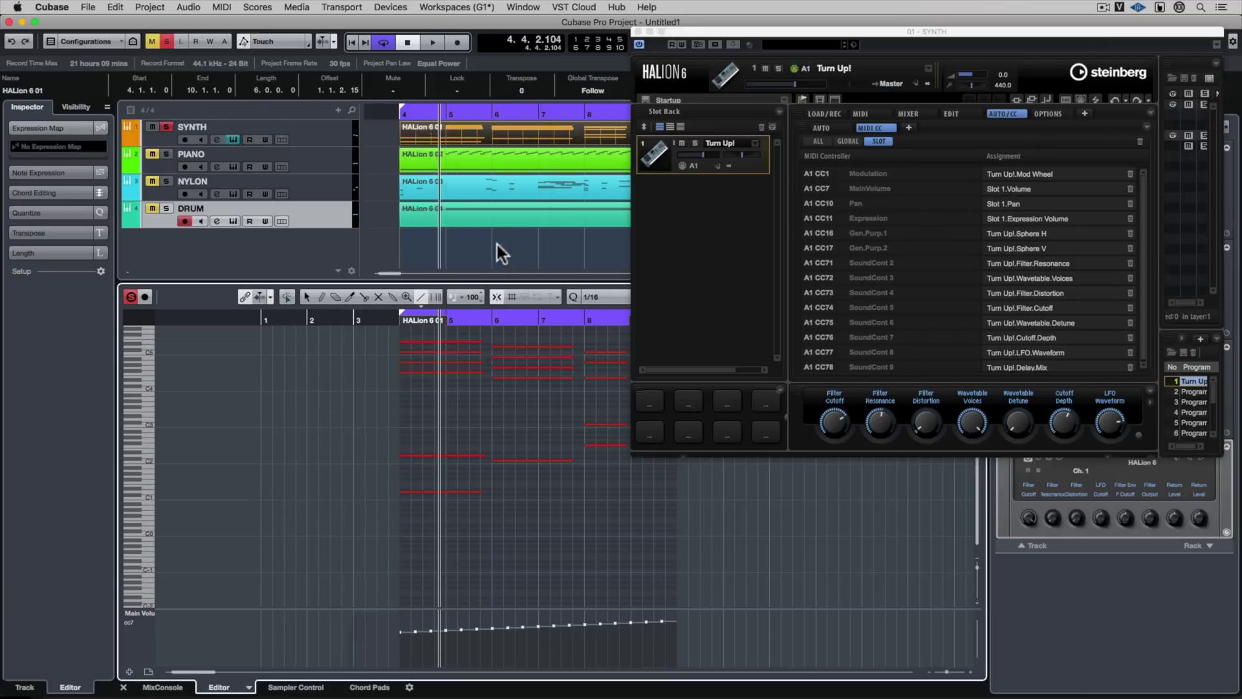
left_click(139, 613)
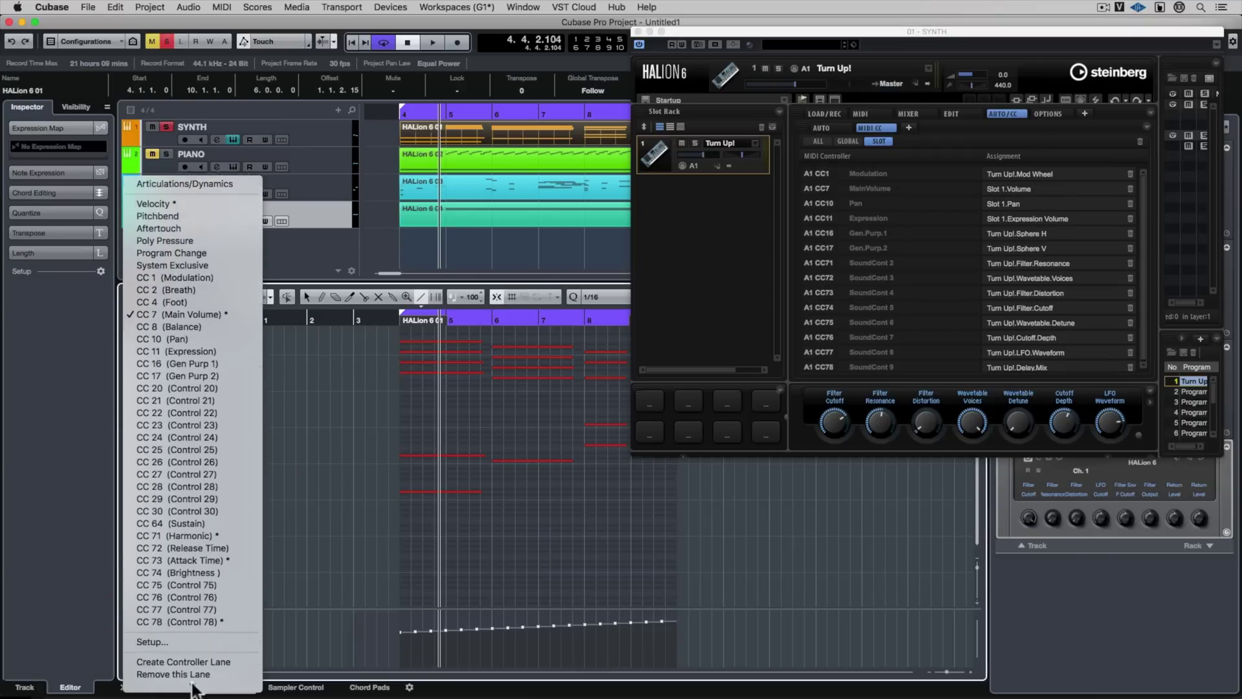
- Switch the lane to CC74 Brightness and draw two falling ramps after bar 4, auditioning them
left_click(171, 560)
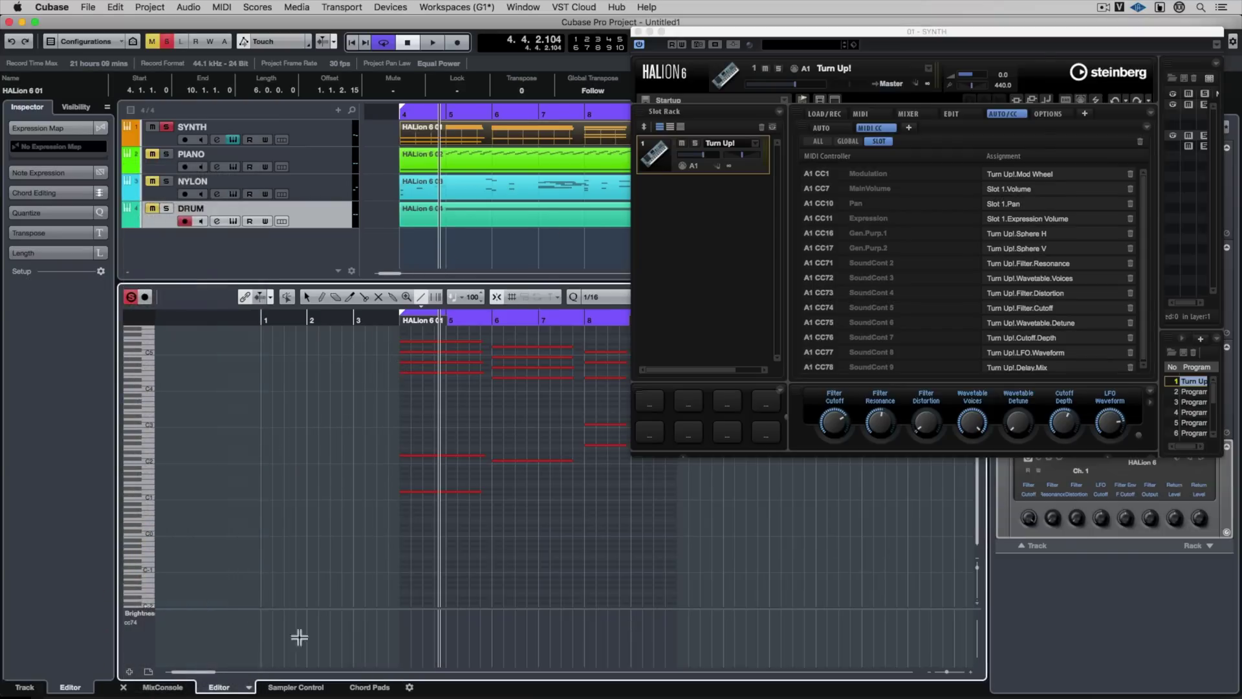
scroll(361, 561, "right", 5)
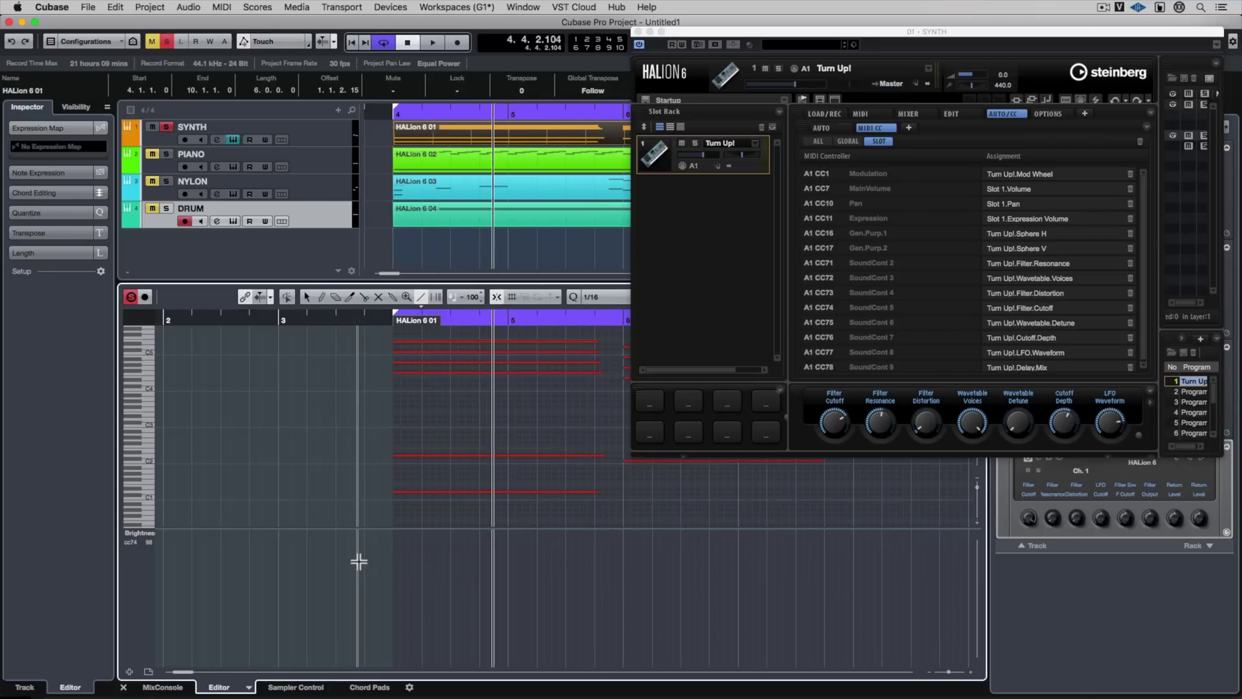
left_click(304, 568)
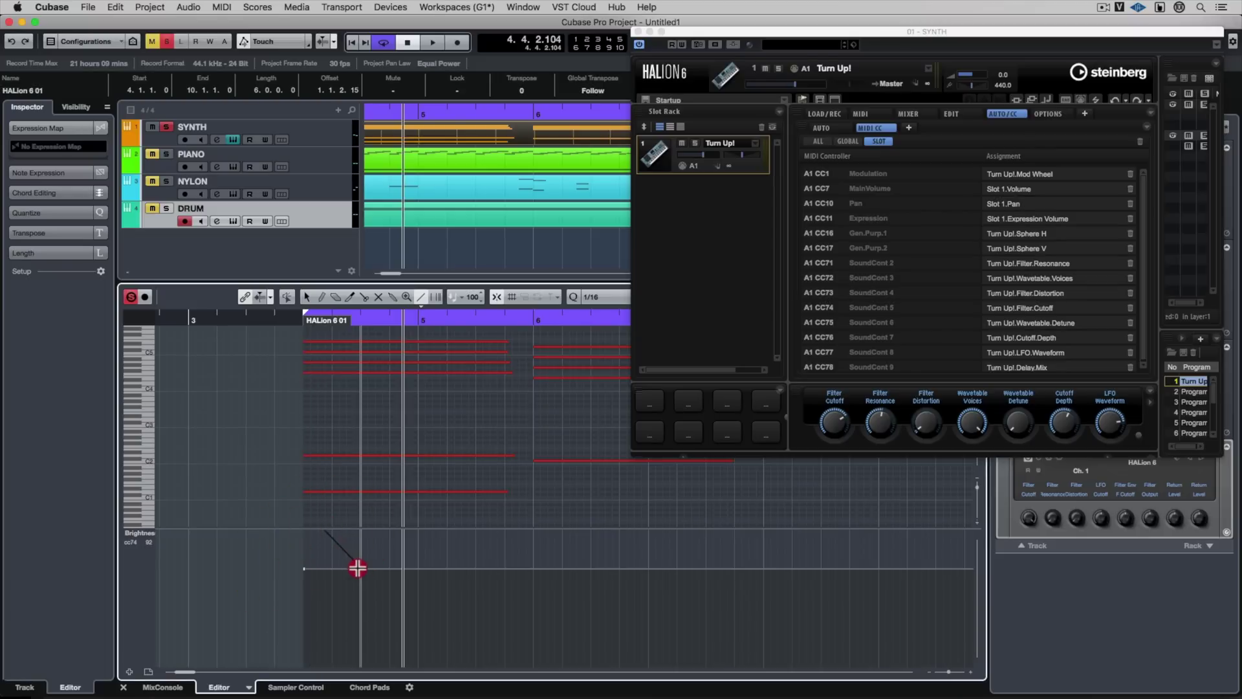
left_click_drag(357, 569, 359, 568)
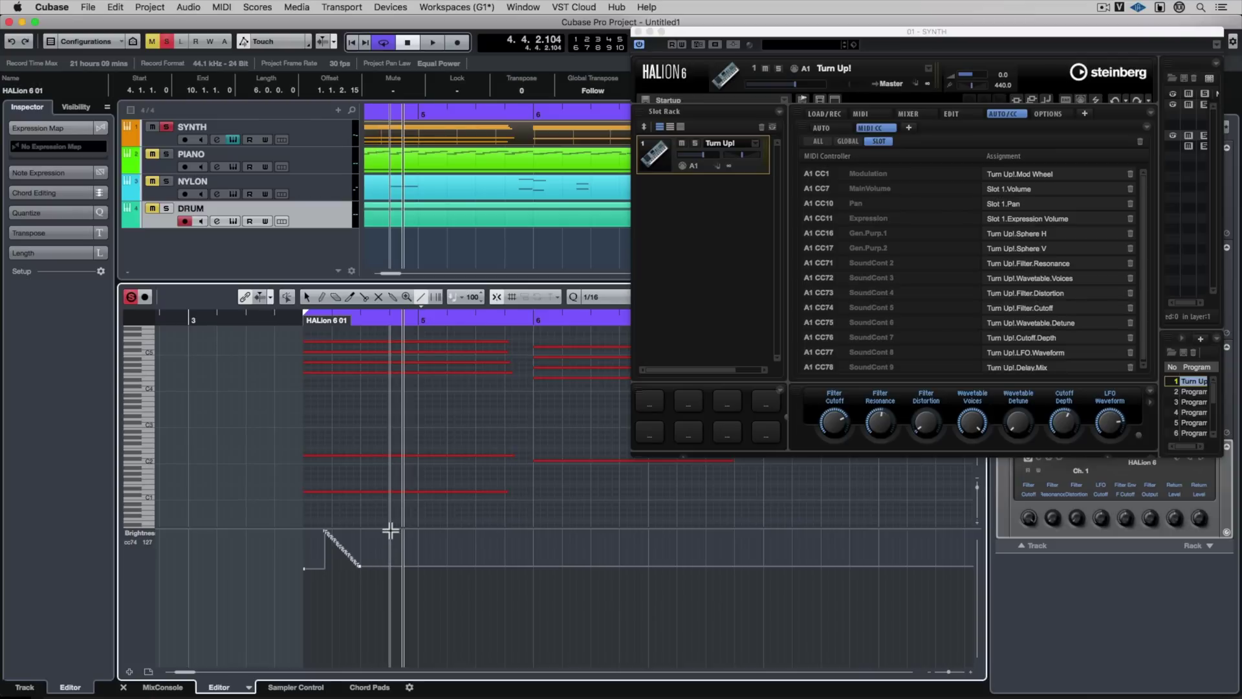
left_click_drag(417, 568, 418, 568)
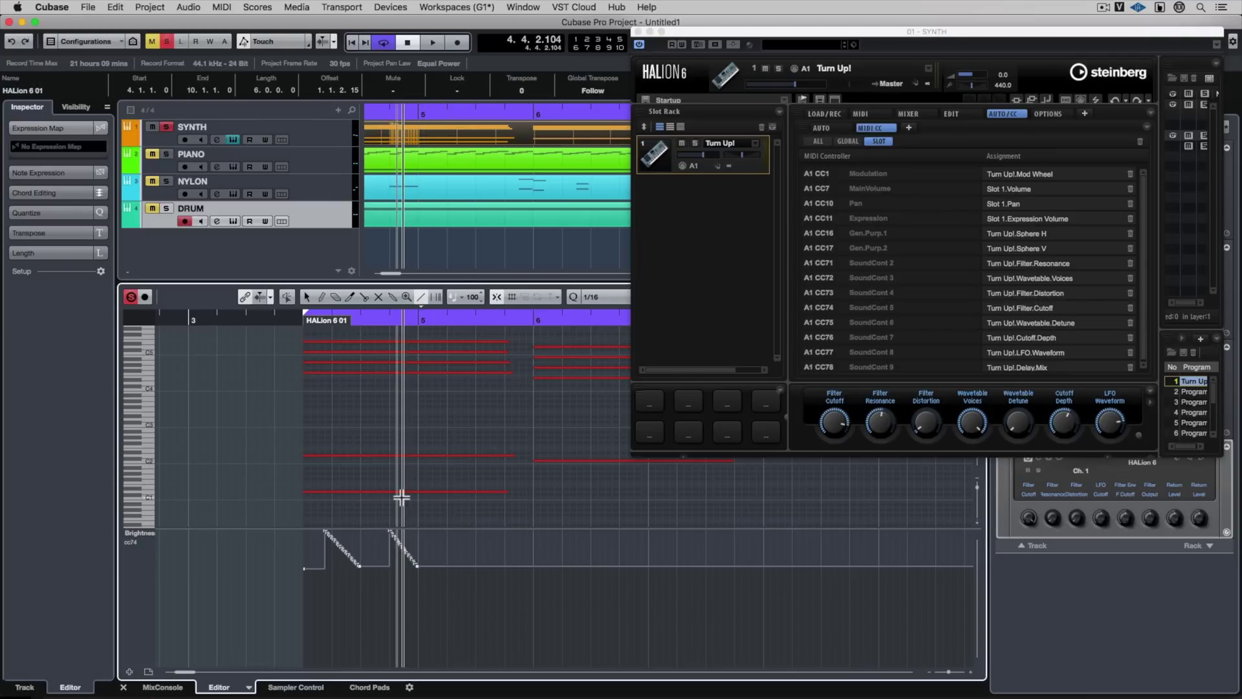
key("space")
key("1")
key("space")
- Copy the two Brightness ramps rightward so they repeat across the part
left_click_drag(290, 597, 419, 528)
mouse_move(365, 563)
left_mouse_down()
mouse_move(419, 588)
mouse_move(693, 577)
mouse_move(780, 590)
left_mouse_up()
left_click_drag(639, 30, 428, 21)
left_click_drag(820, 602, 939, 601)
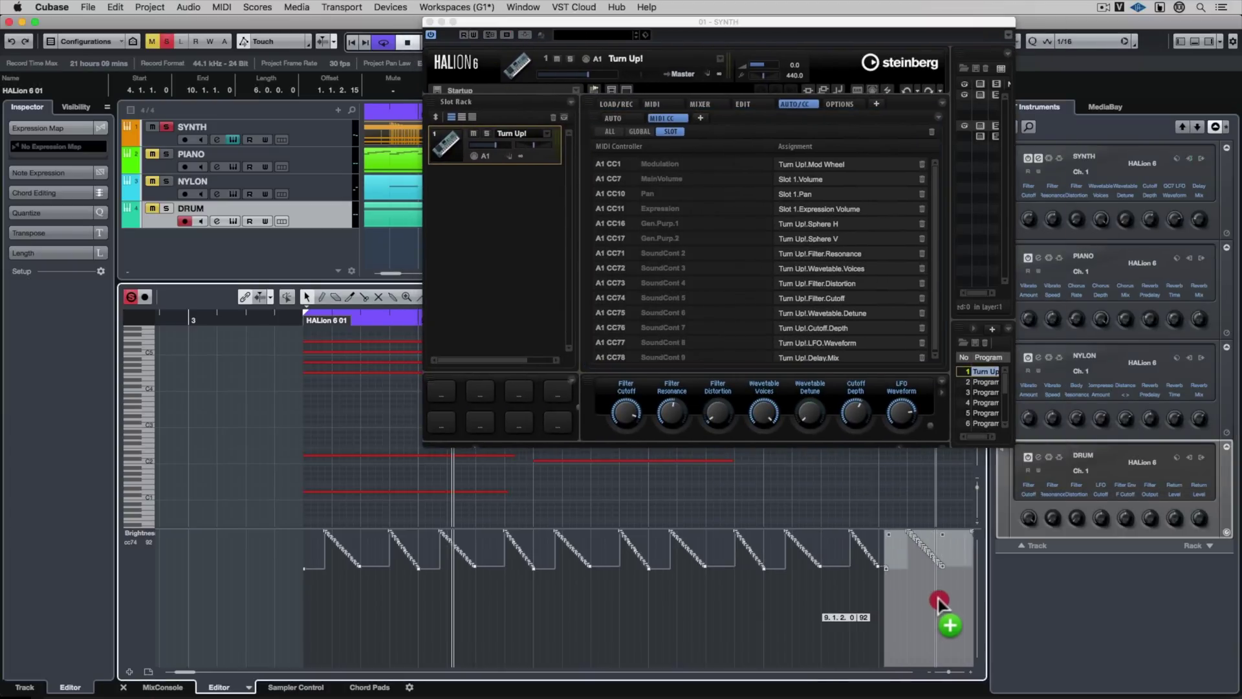
left_click(834, 284)
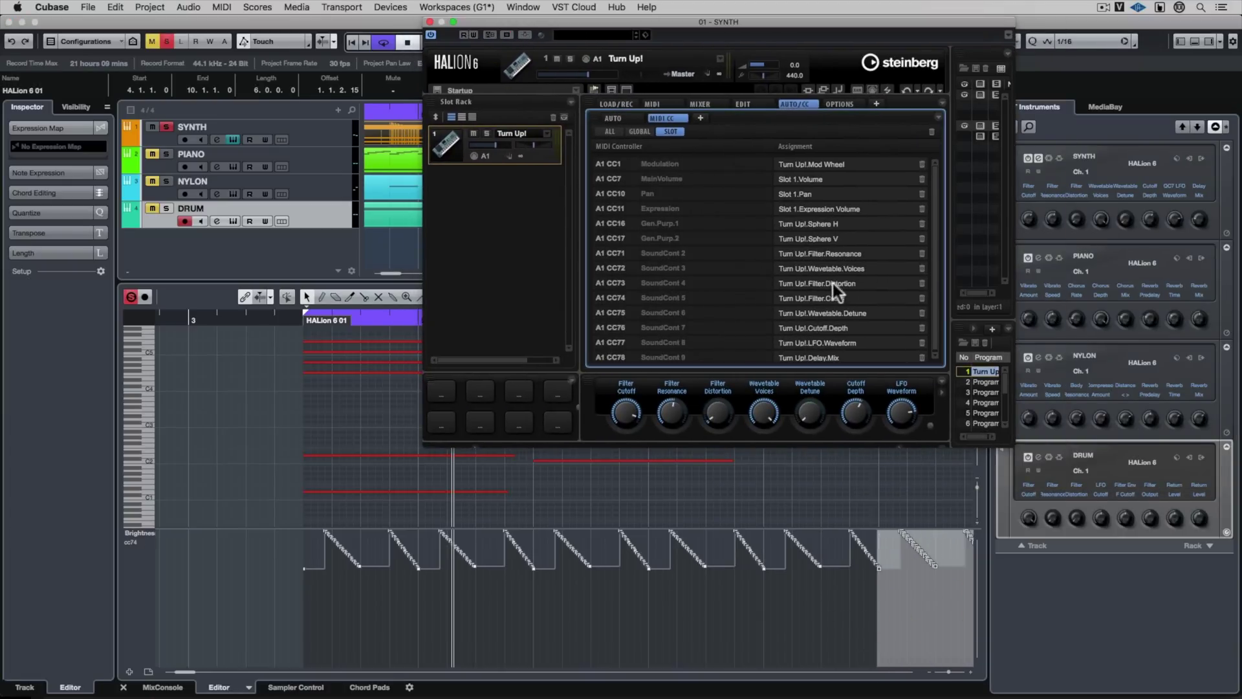
- Add a second controller lane set to CC 73 (Attack Time), resizing it and the note area
left_click(130, 672)
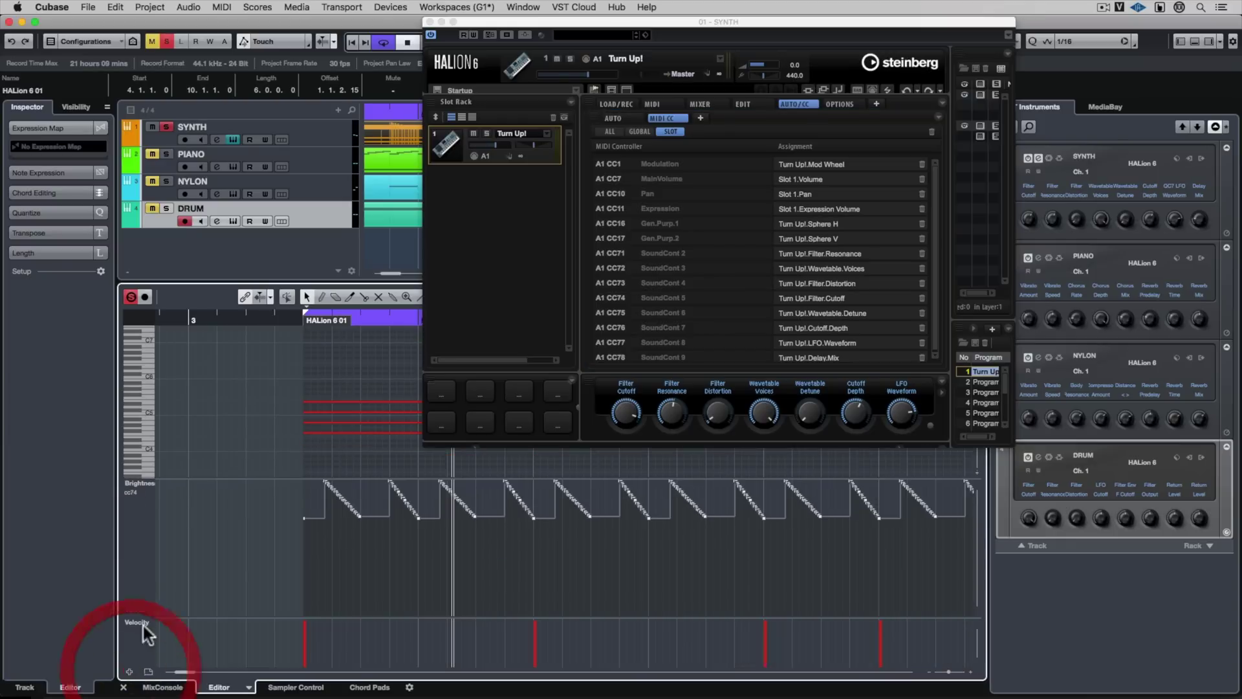
left_click(137, 622)
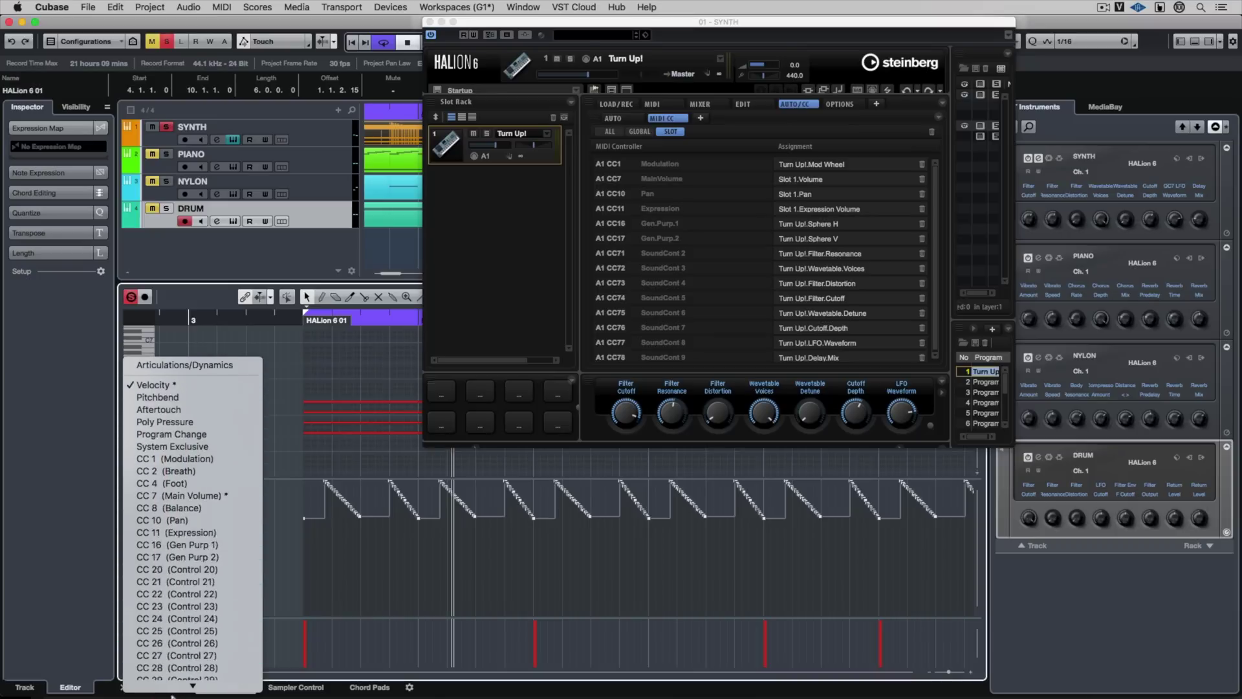
mouse_move(172, 690)
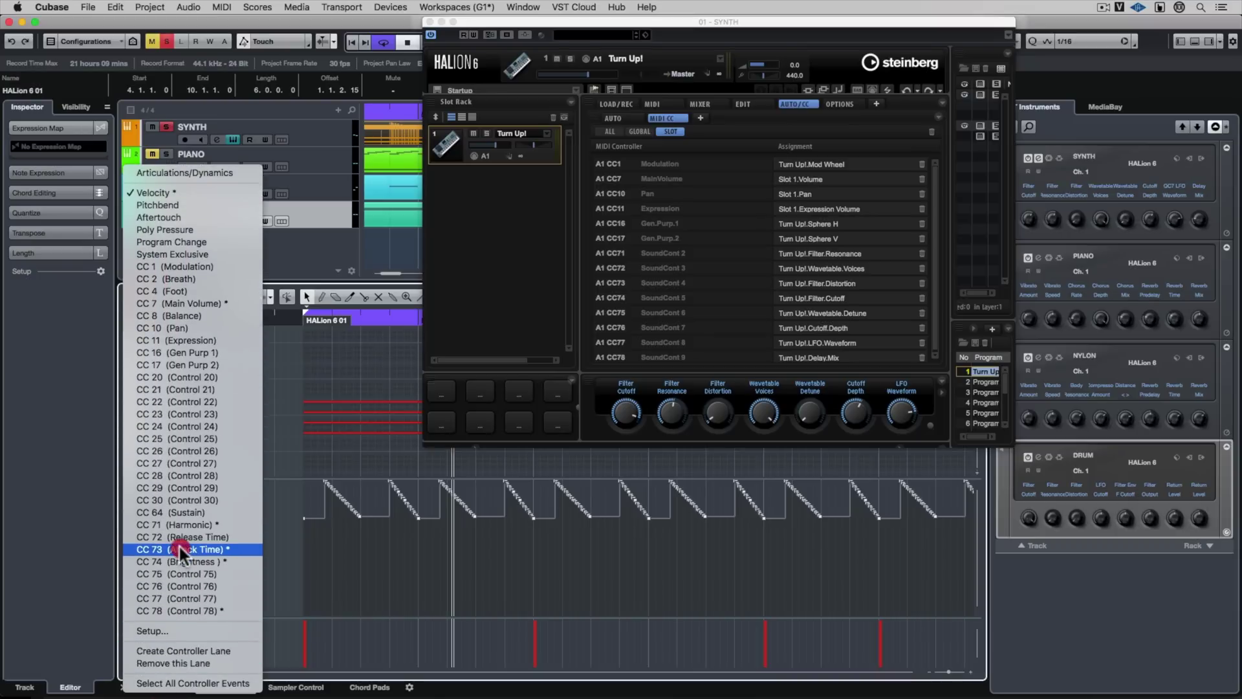
left_click(178, 549)
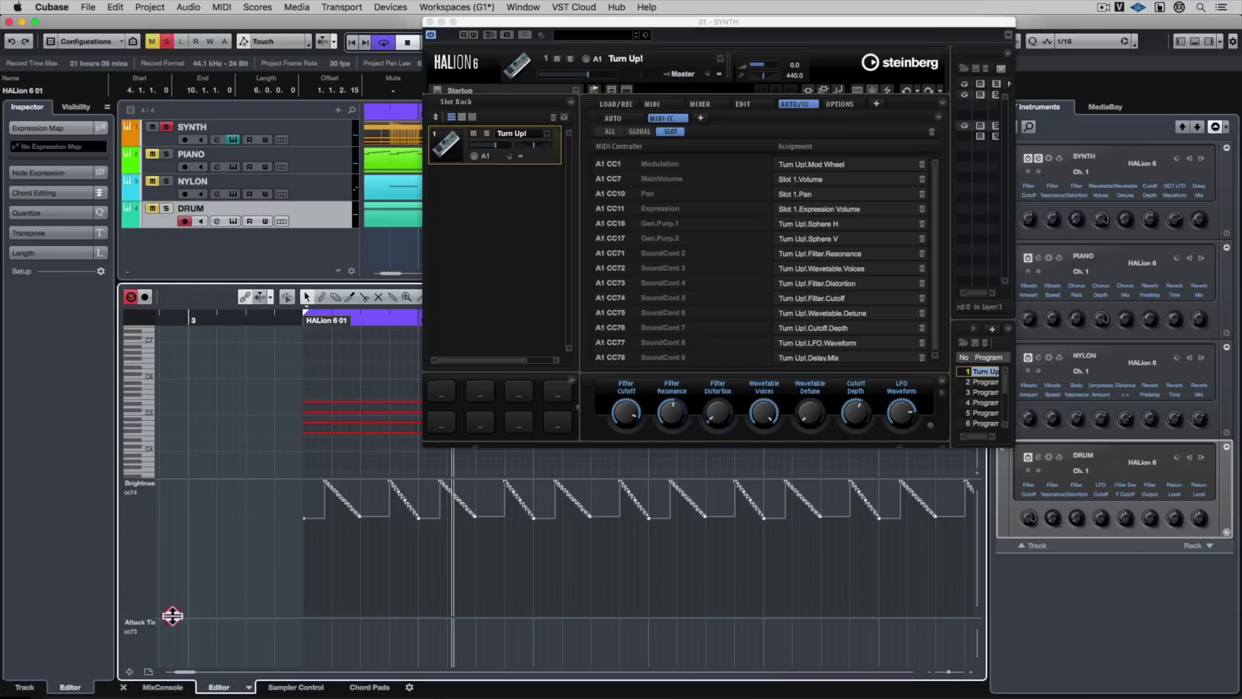
left_click_drag(172, 616, 181, 567)
left_click_drag(206, 426, 209, 476)
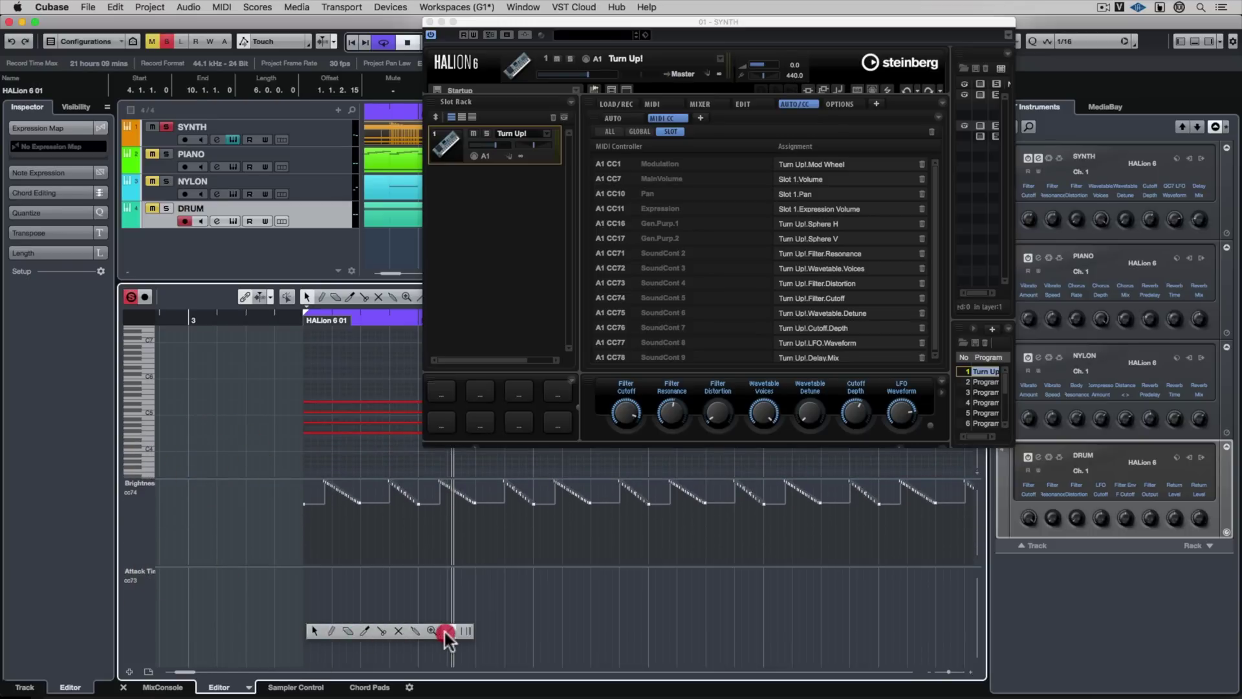
- Draw three rising straight-line ramps in the CC73 lane, then tilt their start values lower
left_click(447, 631)
left_click_drag(343, 646, 444, 625)
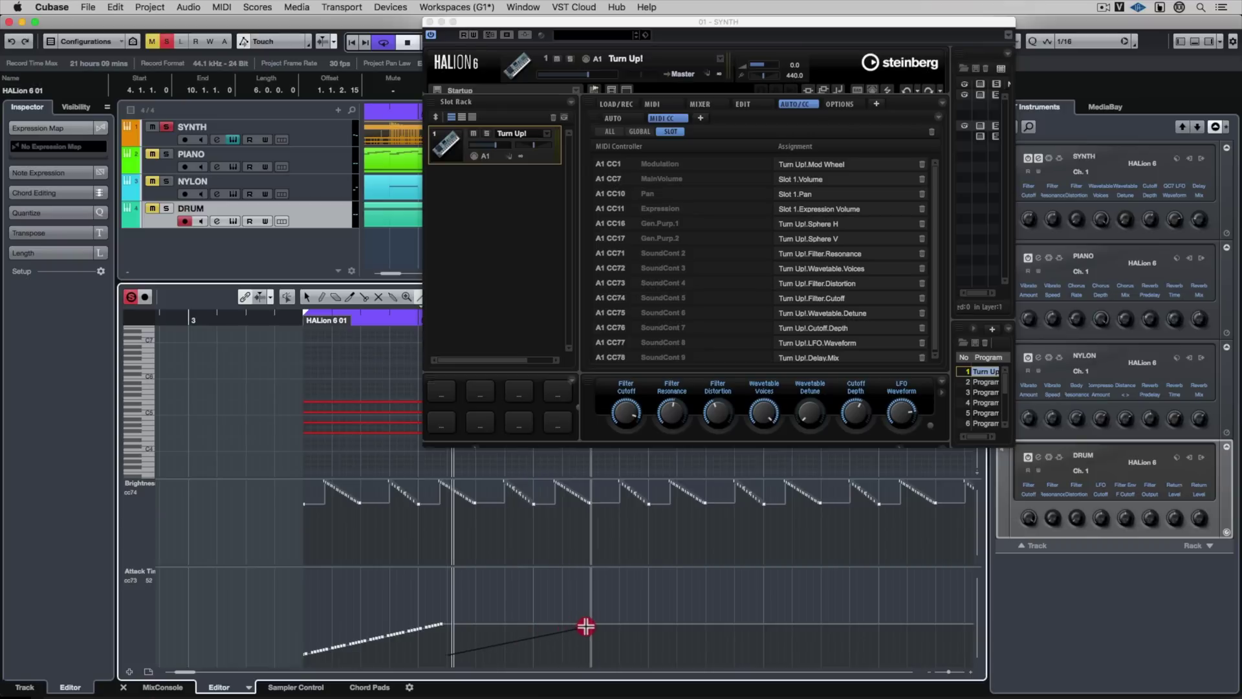
left_click_drag(586, 625, 587, 626)
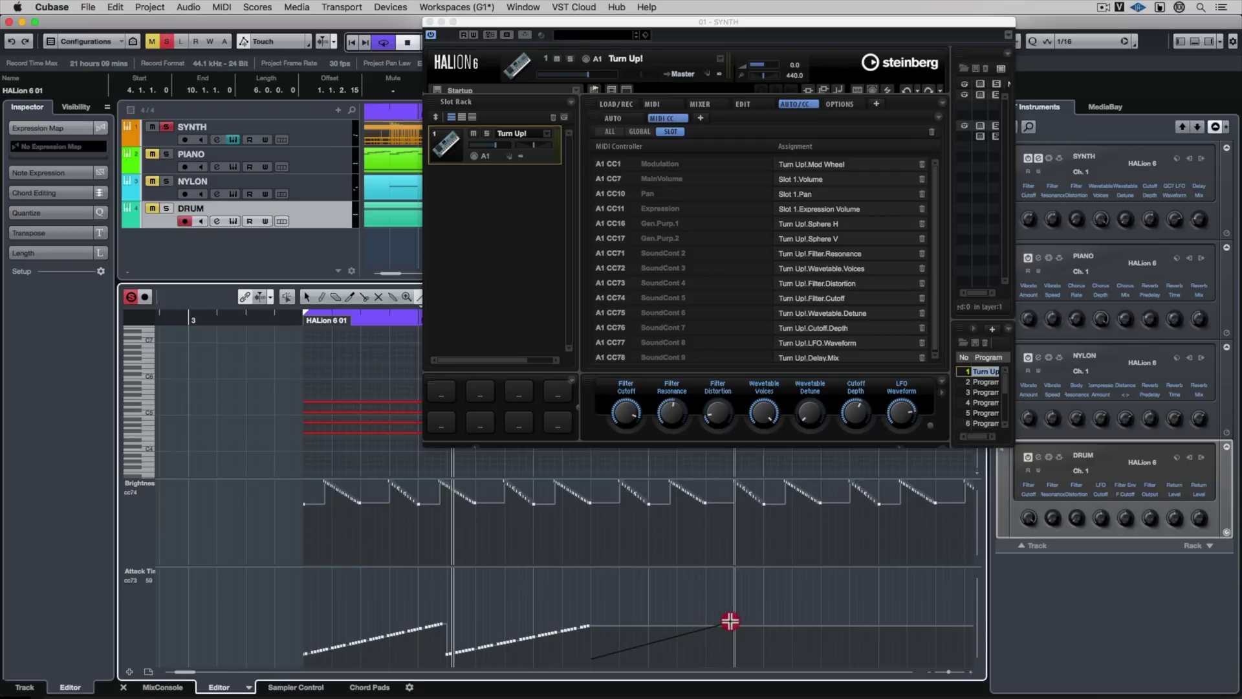
left_click_drag(730, 622, 732, 621)
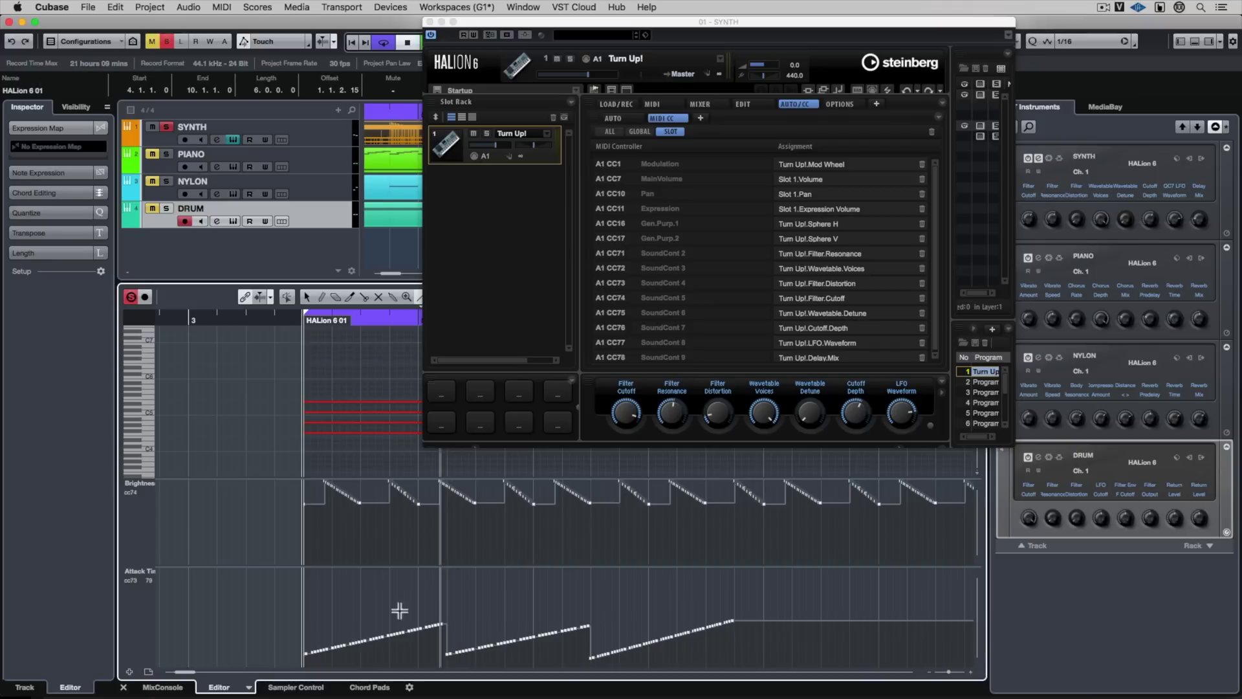
key("space")
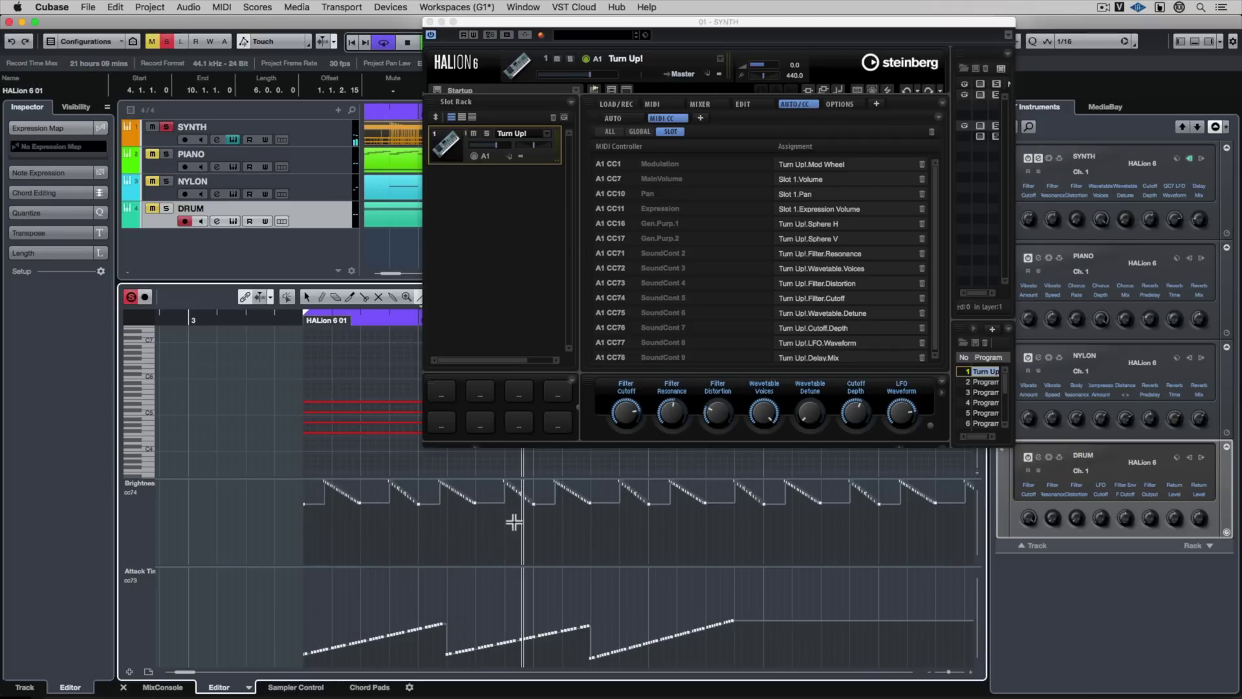
left_click_drag(287, 580, 764, 667)
left_click_drag(292, 576, 326, 579)
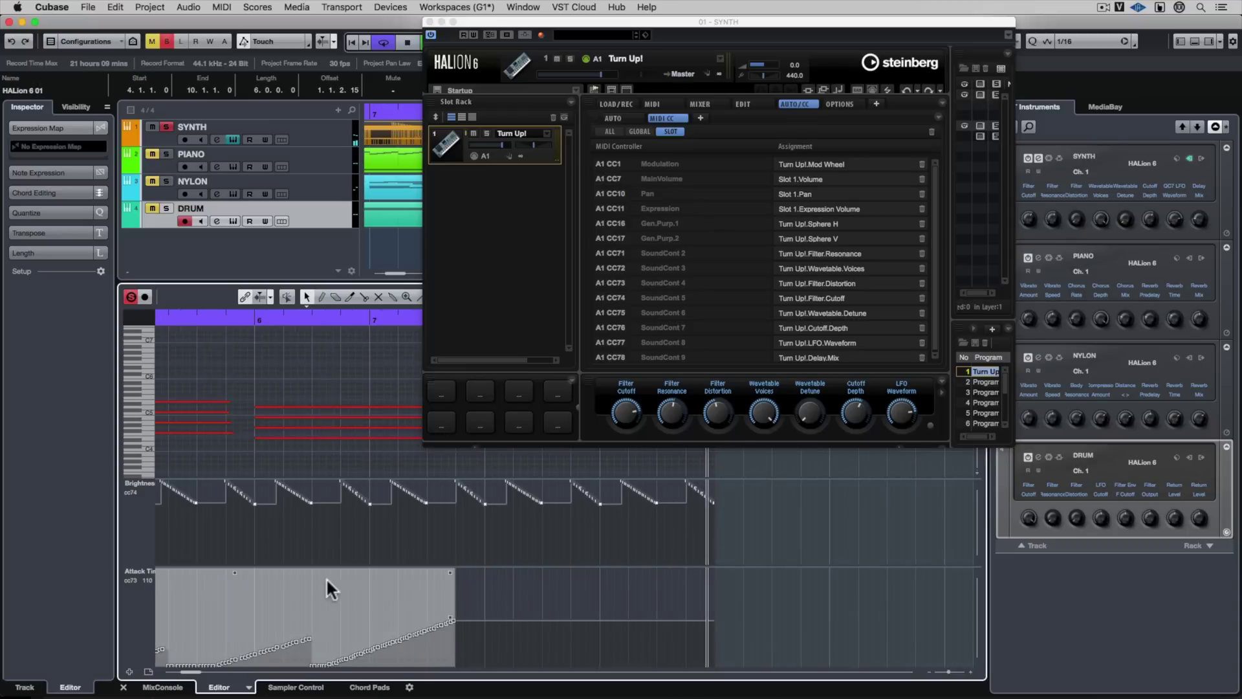
- Copy the Attack Time ramps across the part, enlarge the note area, and select the Brightness events
left_click_drag(232, 600, 672, 601)
left_click(920, 611)
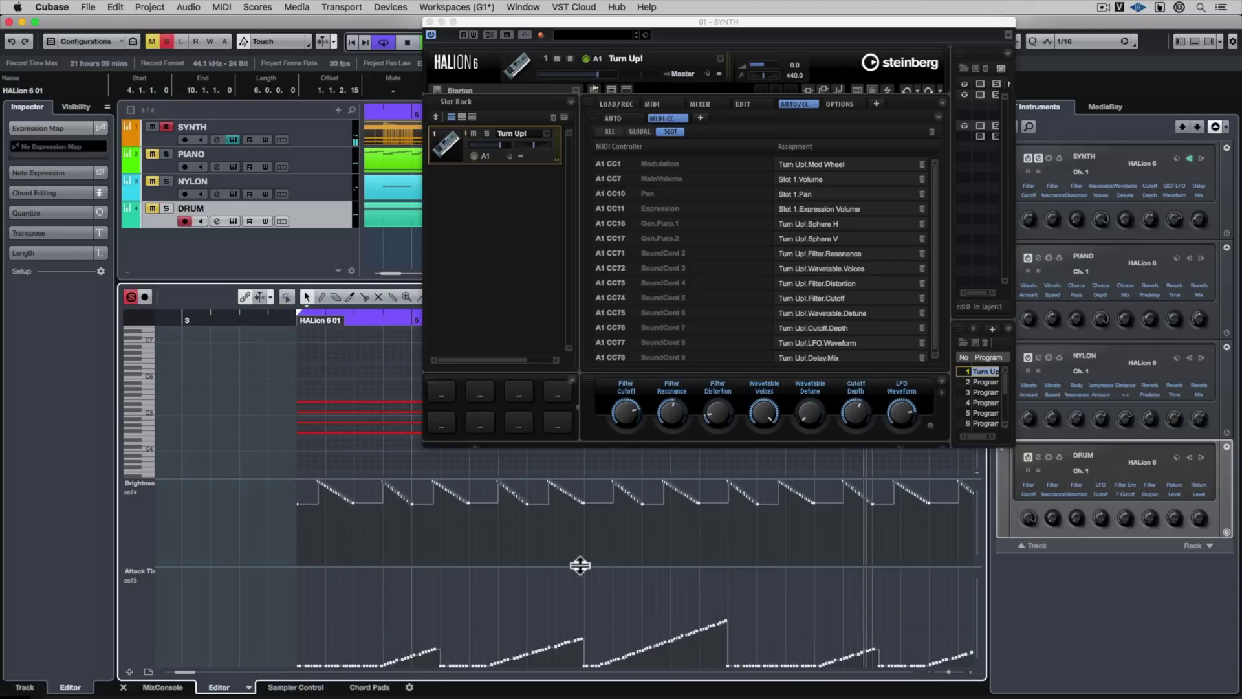
left_click_drag(580, 567, 583, 619)
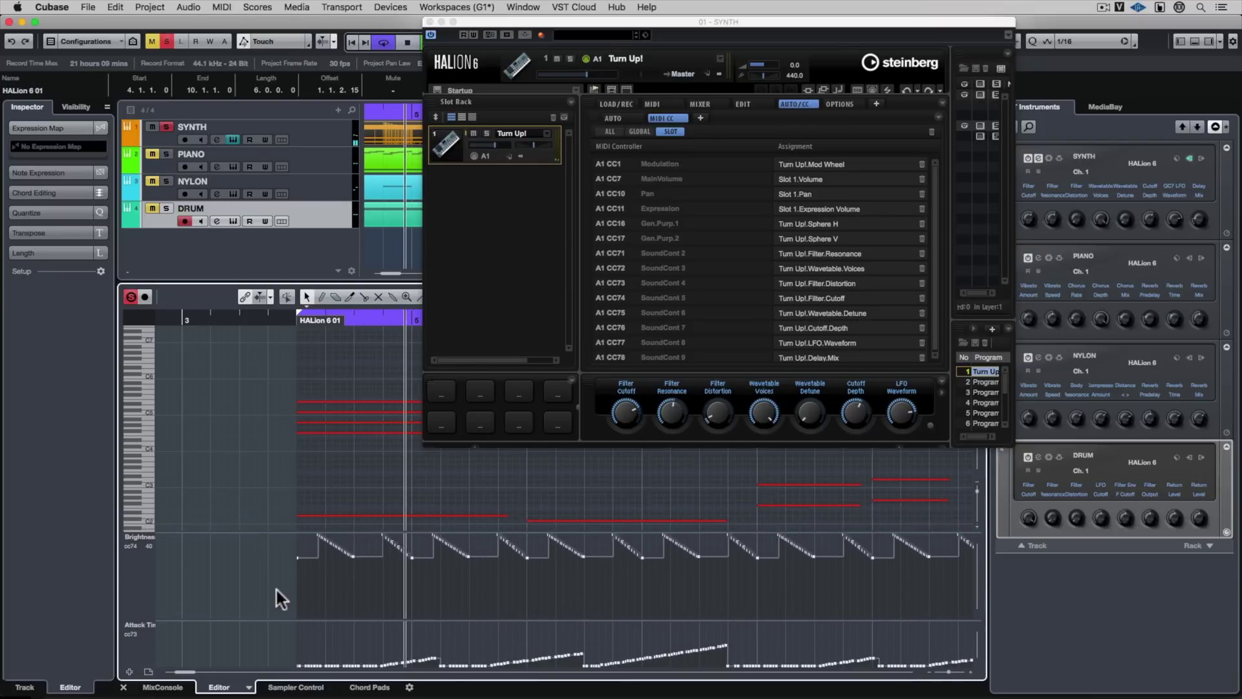
left_click_drag(272, 589, 958, 528)
- Tilt and scale the Brightness ramps so they start low and climb steeply toward the end
left_click_drag(191, 541, 201, 588)
key("space")
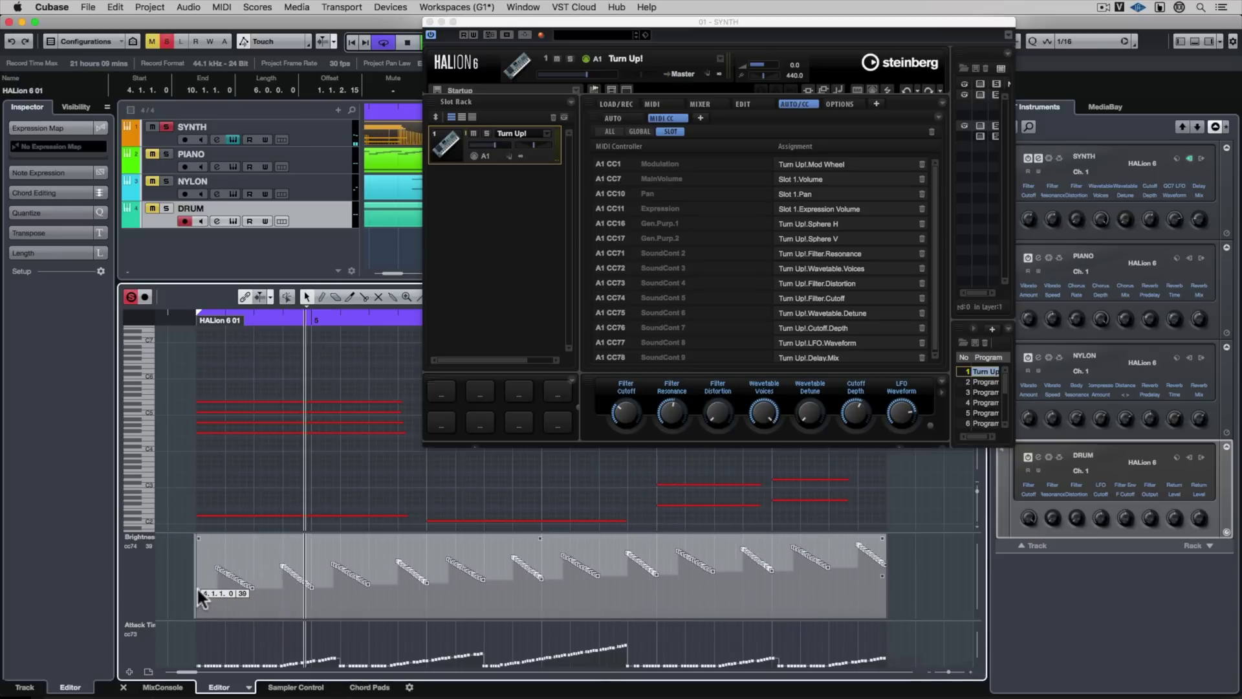
left_click_drag(196, 588, 196, 592)
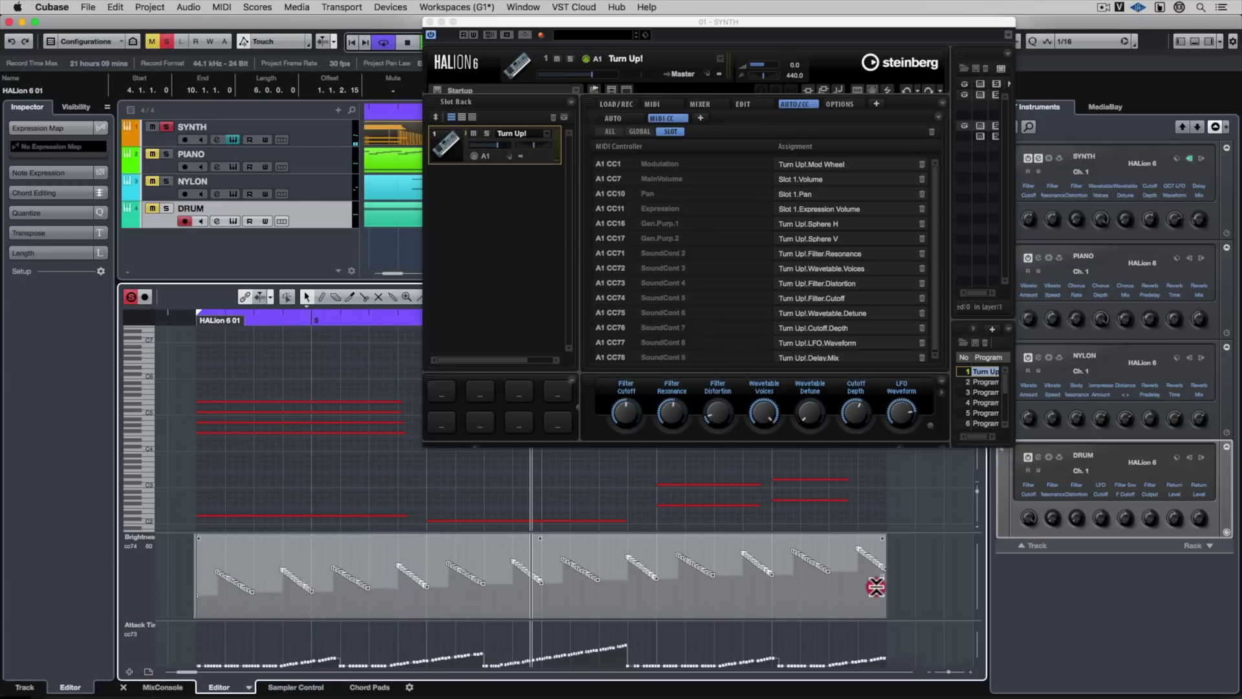
mouse_move(875, 587)
left_mouse_down()
mouse_move(868, 600)
mouse_move(867, 543)
mouse_move(867, 621)
mouse_move(863, 596)
left_mouse_up()
mouse_move(537, 535)
left_mouse_down()
mouse_move(542, 469)
mouse_move(516, 693)
mouse_move(531, 520)
left_mouse_up()
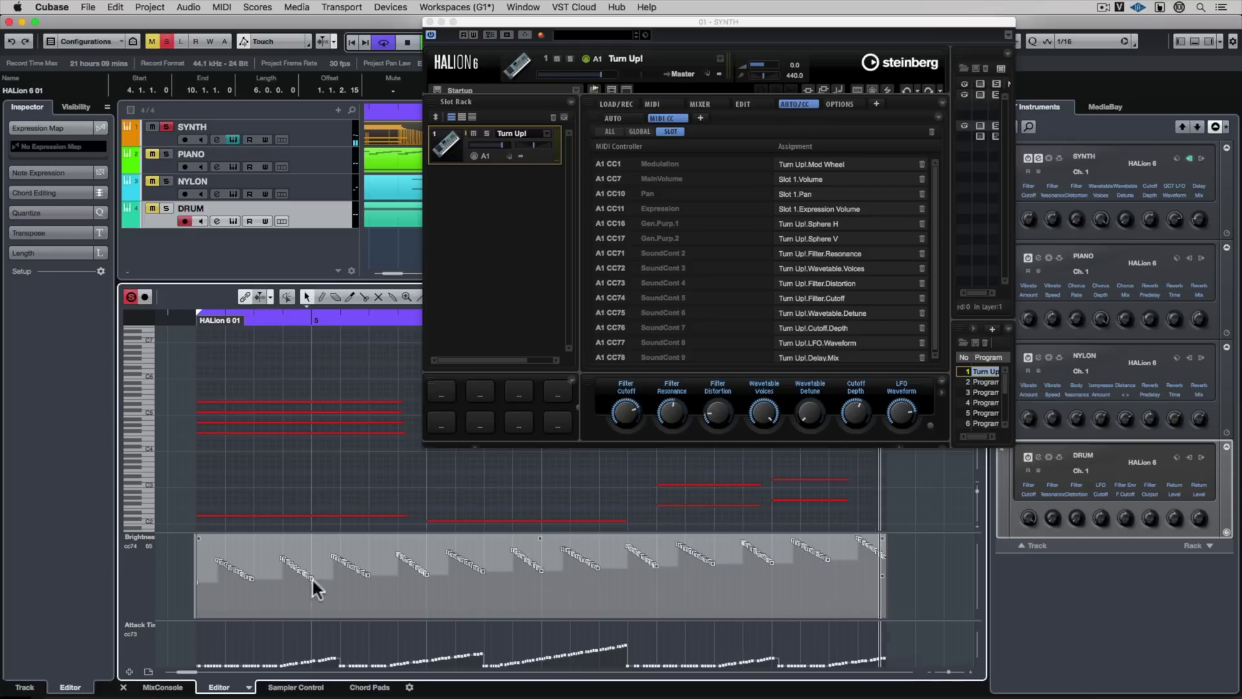
left_click_drag(162, 619, 180, 527)
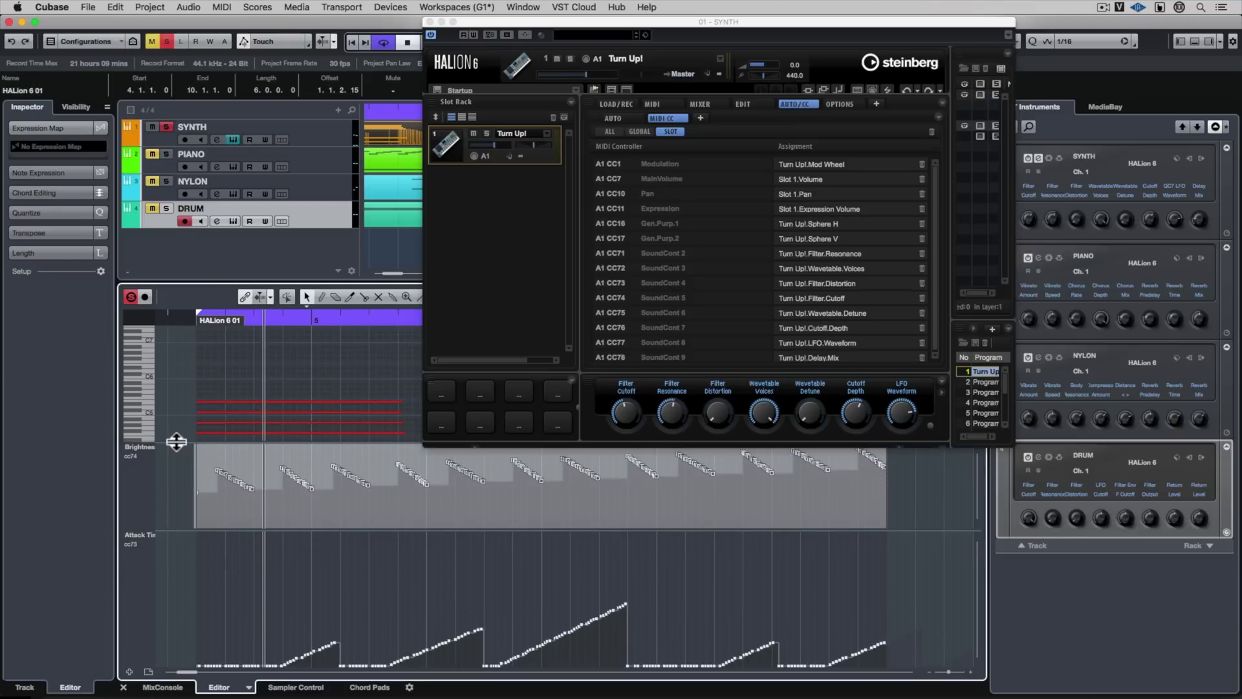
- Enlarge the note area and add a third controller lane assigned to CC71 Harmonic
left_click_drag(176, 442, 179, 634)
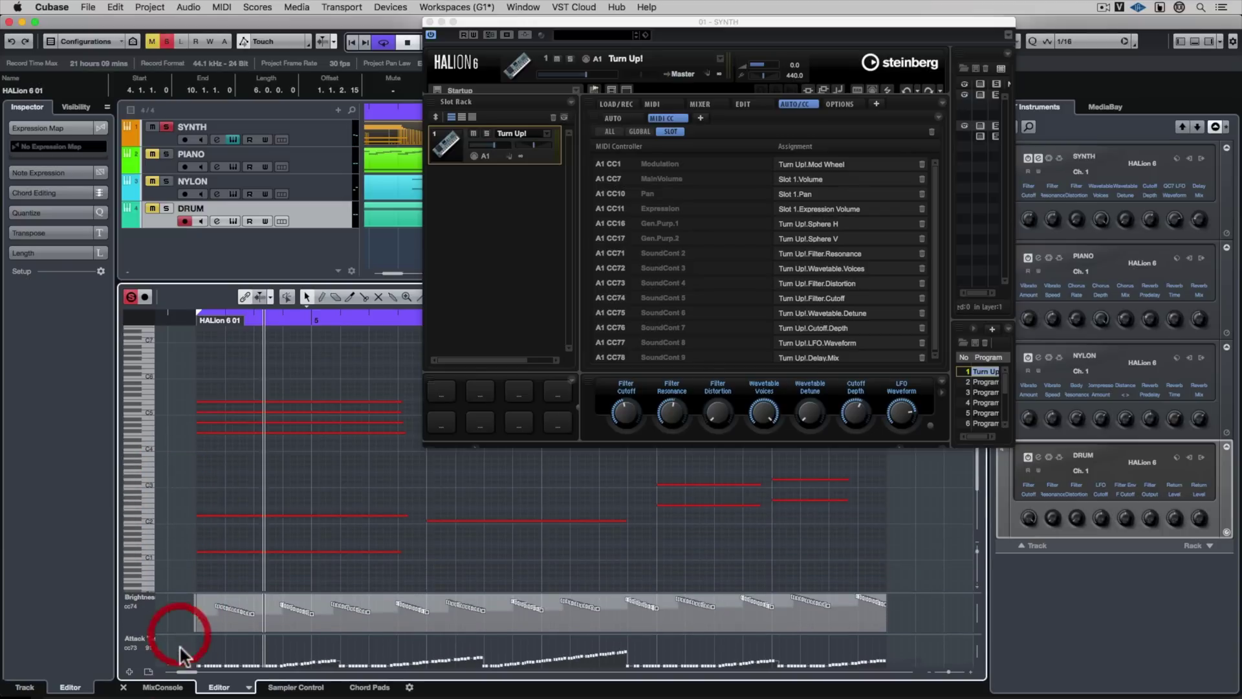
left_click(130, 672)
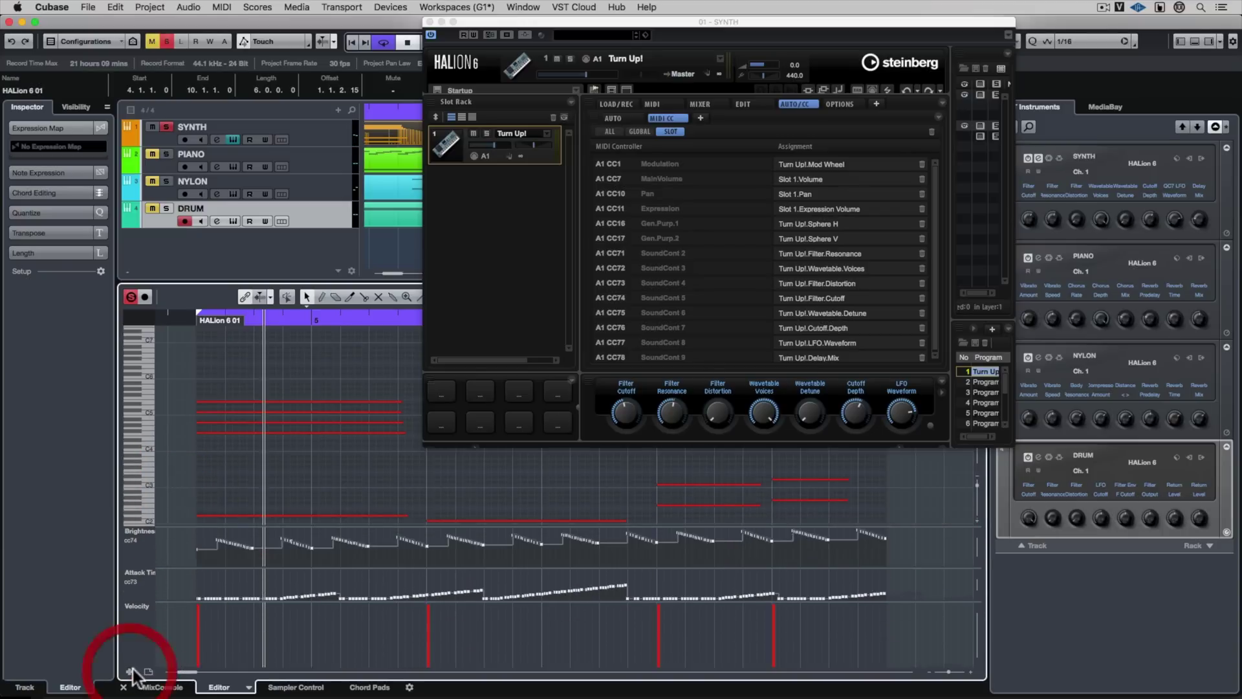
left_click(136, 604)
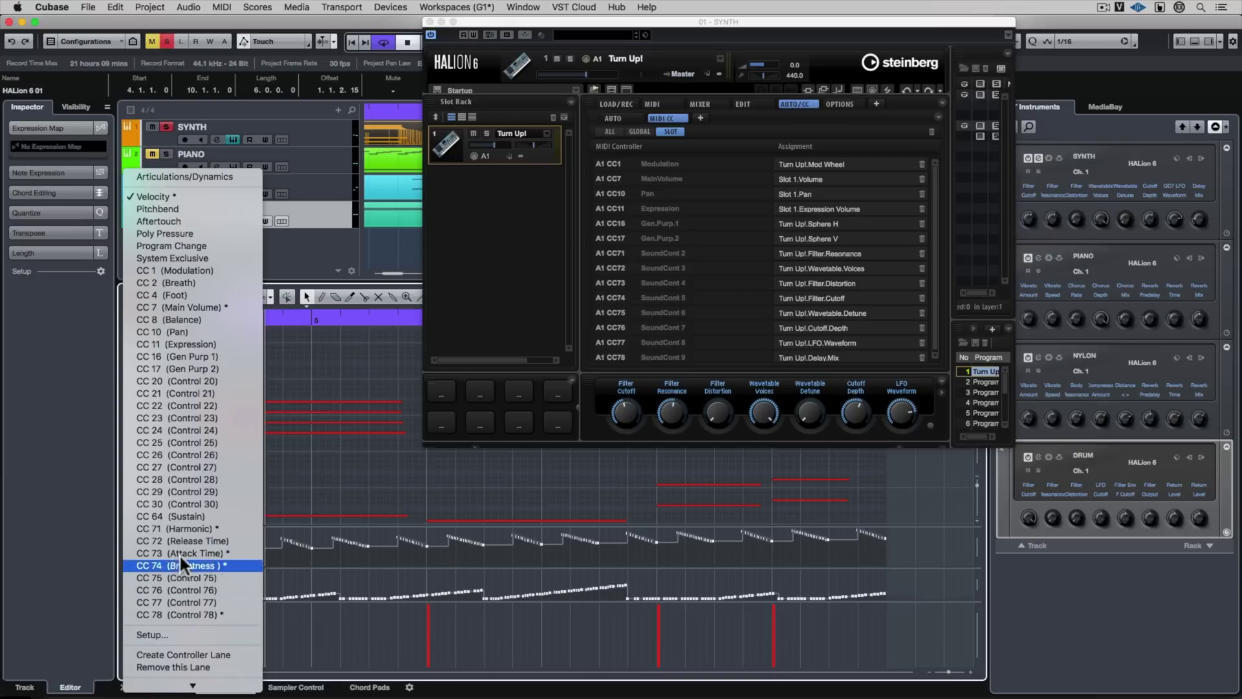
left_click(182, 525)
- Draw a gently rising line across the part in the Harmonic lane with the Line tool
right_click(239, 656)
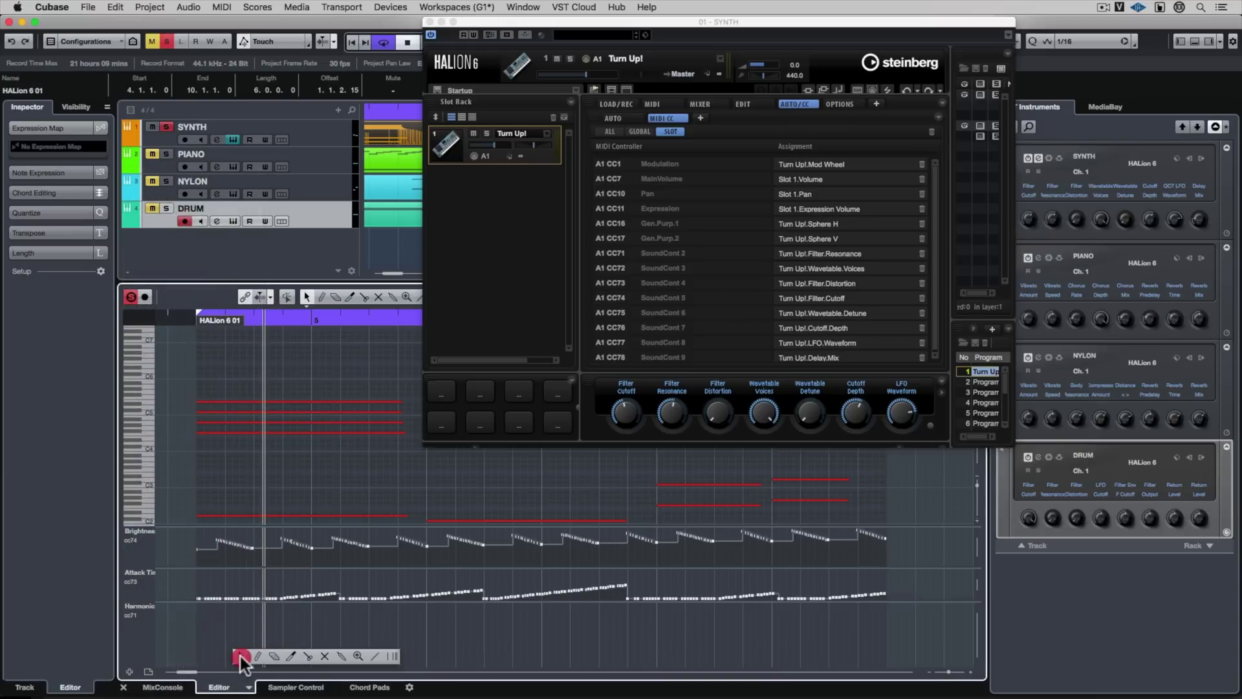
left_click(379, 657)
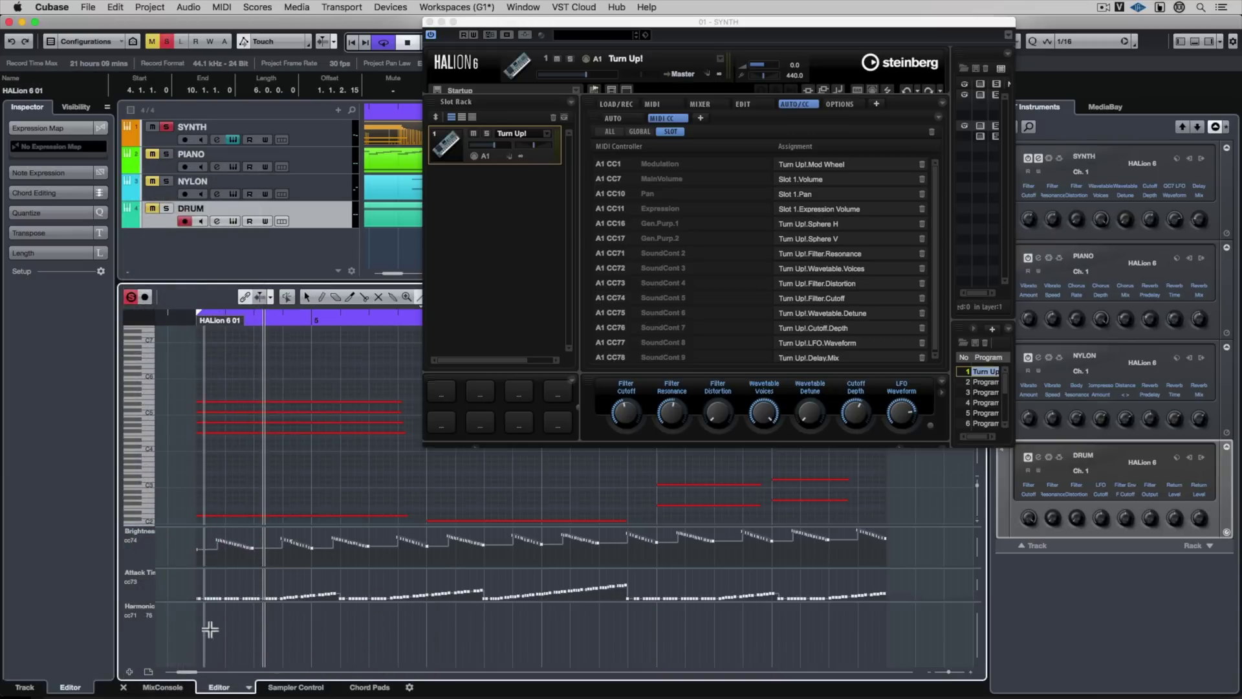
left_click_drag(197, 639, 880, 622)
- Play back the new controller lines, then close the lower-zone editor and reopen the SYNTH part
key("space")
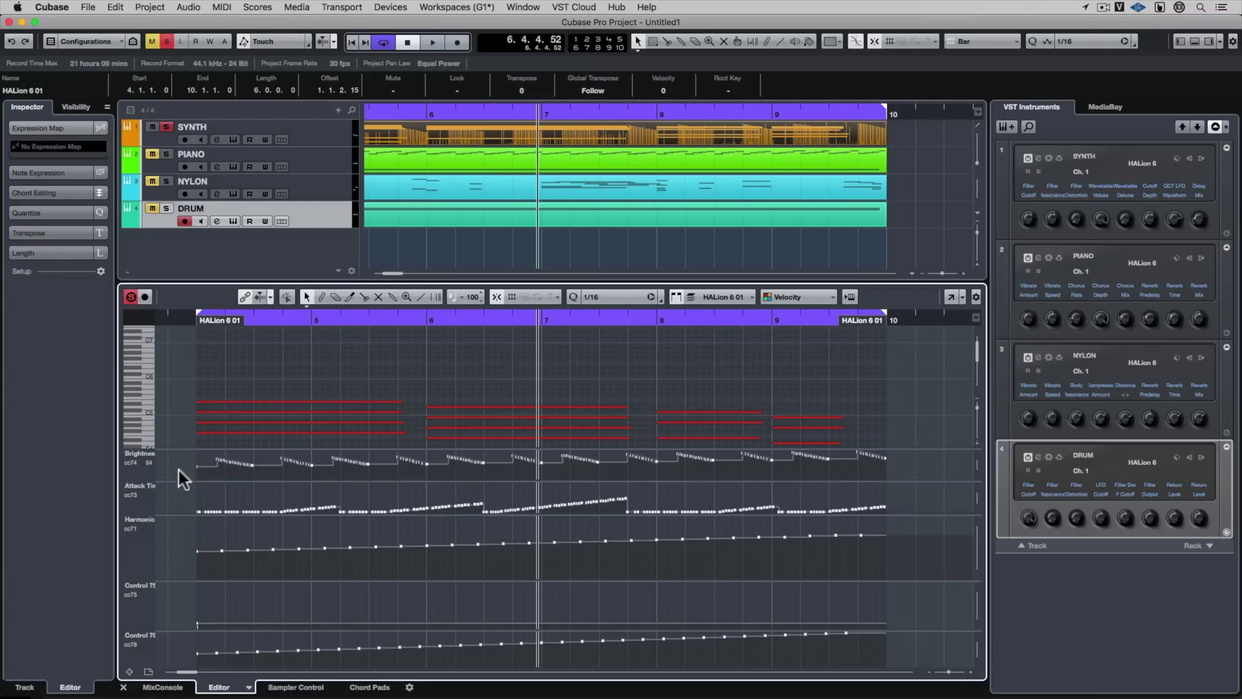
left_click_drag(184, 514, 196, 654)
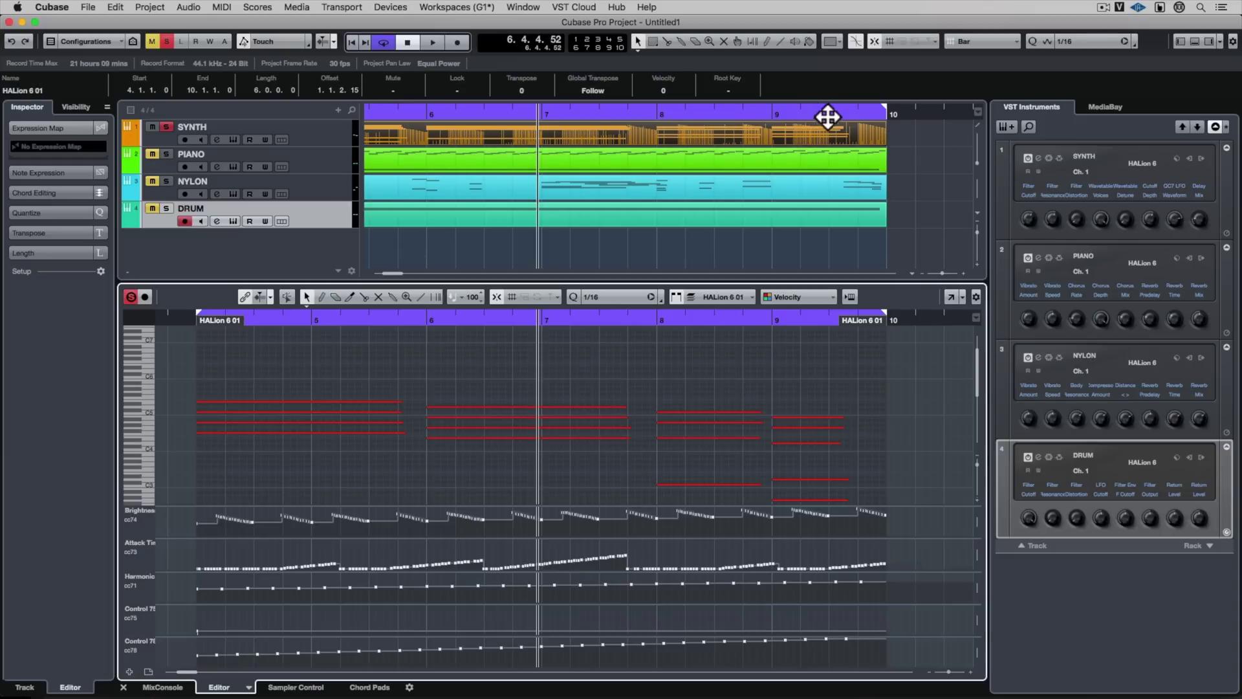
left_click(1193, 42)
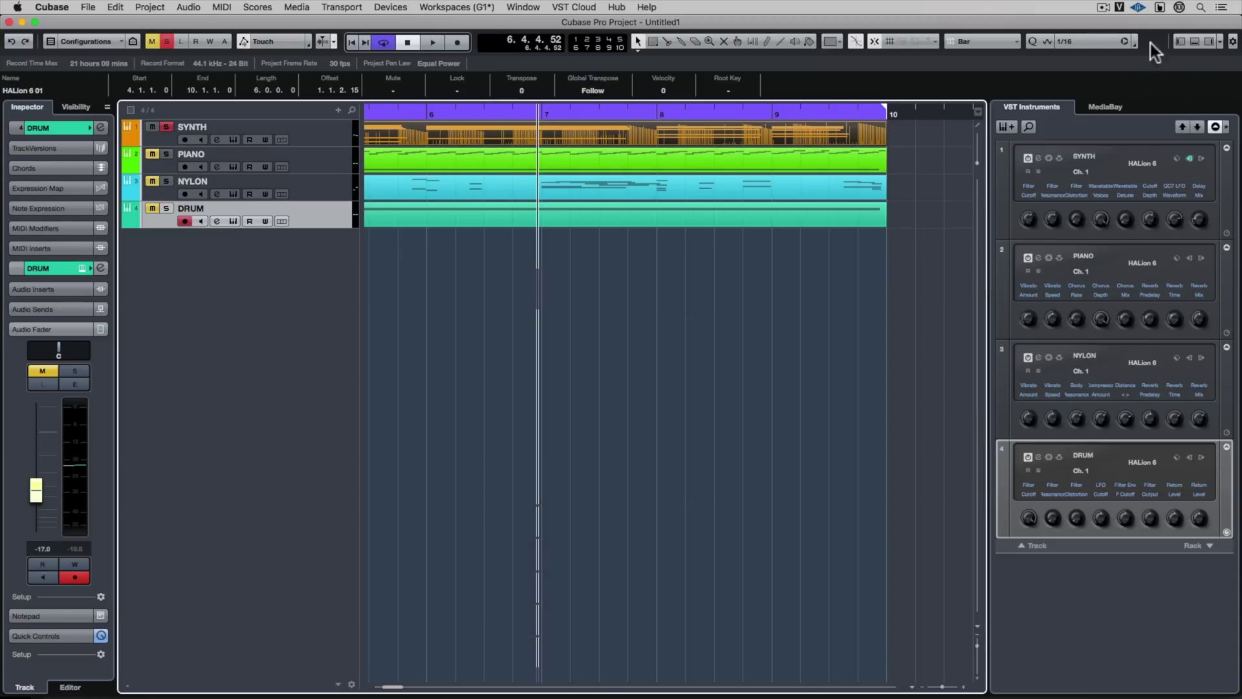
left_click(581, 252)
double_click(608, 134)
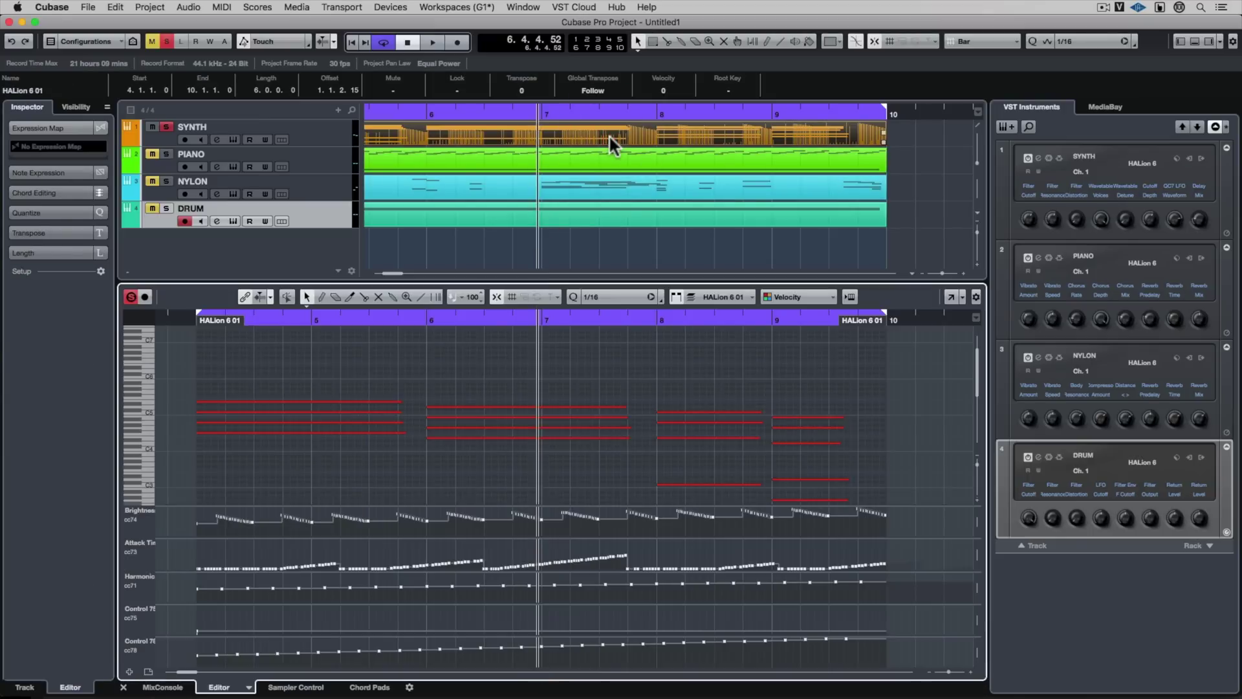